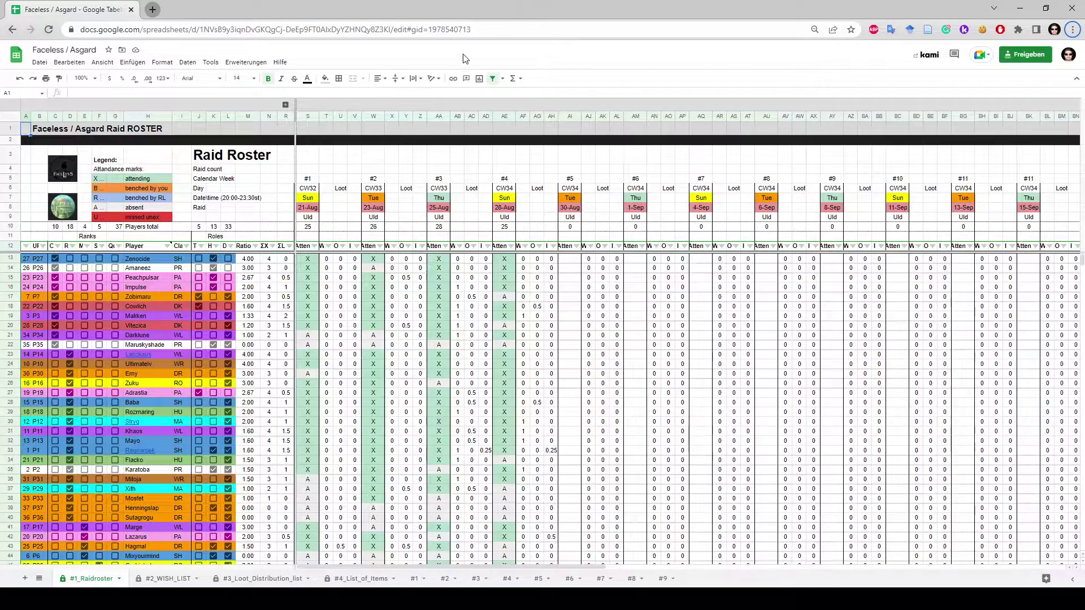
- Inspect Zenocide's name, the second player's role and the role totals 5, 13, 33
{"action": "left_click", "coordinate": [151, 261]}
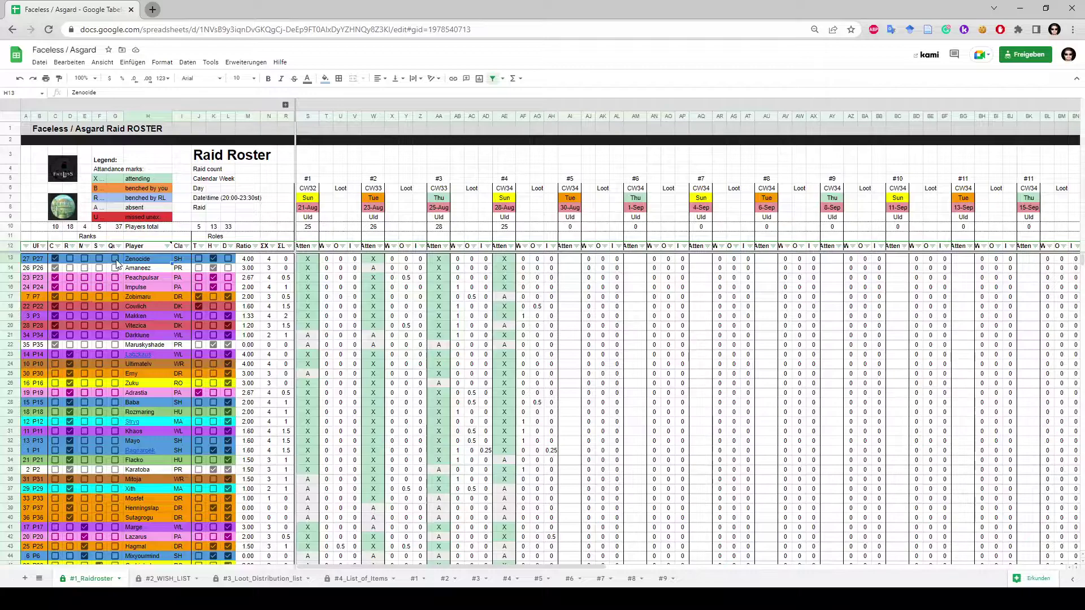
{"action": "left_click", "coordinate": [186, 269]}
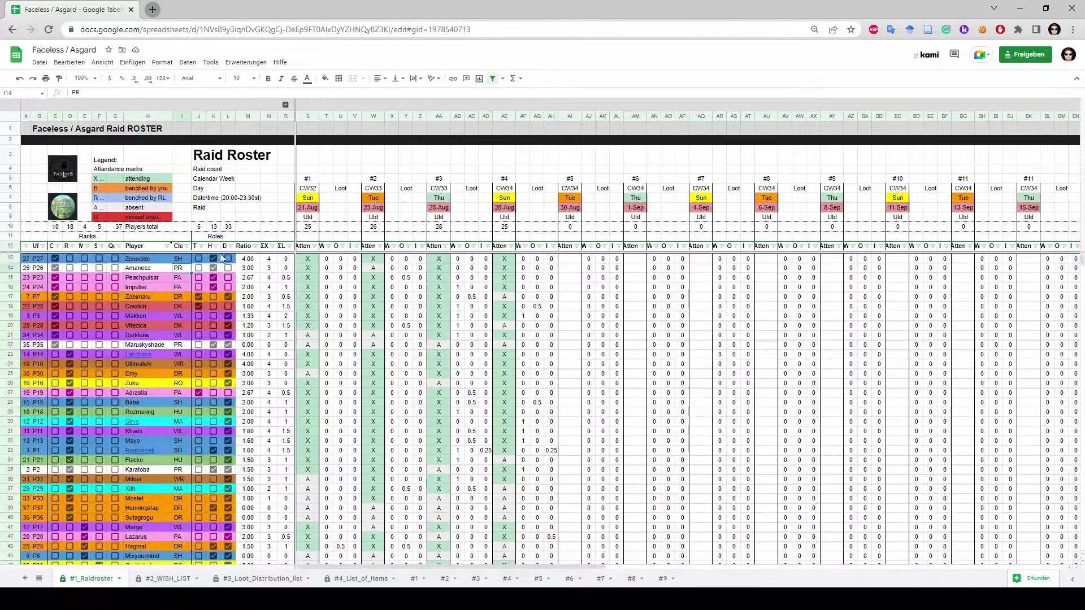
{"action": "left_click_drag", "start_coordinate": [199, 227], "coordinate": [228, 227]}
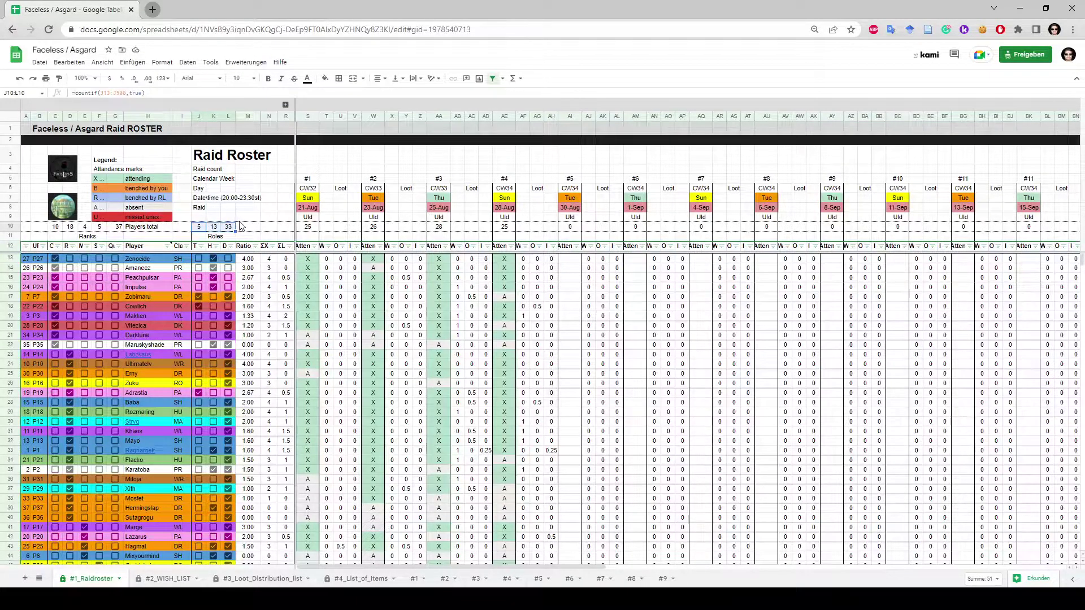
- Select the raid headers and raid #1's columns to examine Zenocide's attendance-counting formula
{"action": "left_click_drag", "start_coordinate": [305, 179], "coordinate": [374, 180]}
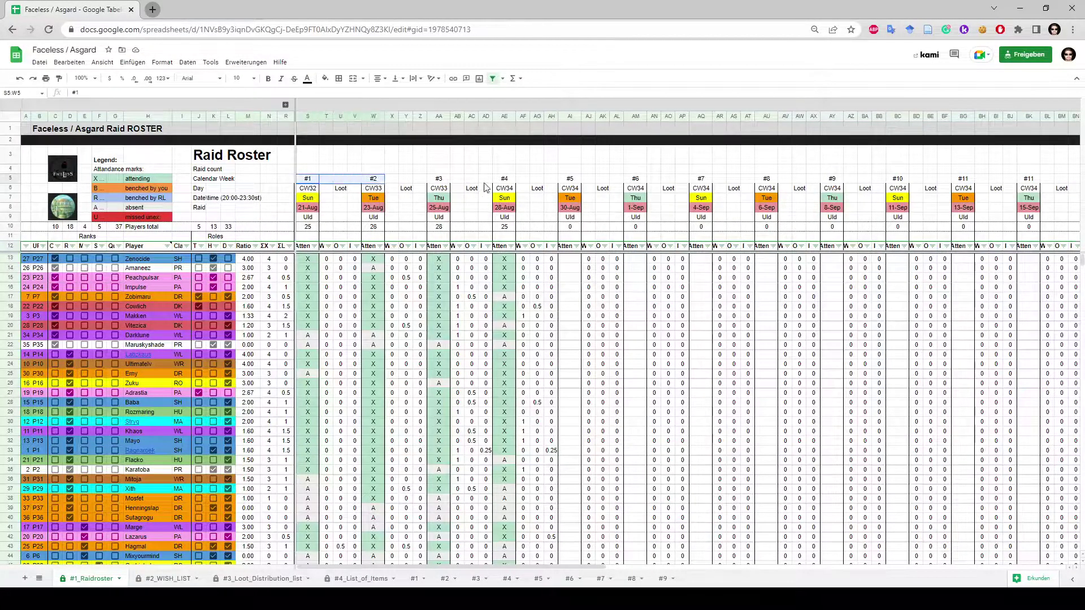
{"action": "left_click_drag", "start_coordinate": [495, 185], "coordinate": [836, 181]}
{"action": "left_click", "coordinate": [504, 197]}
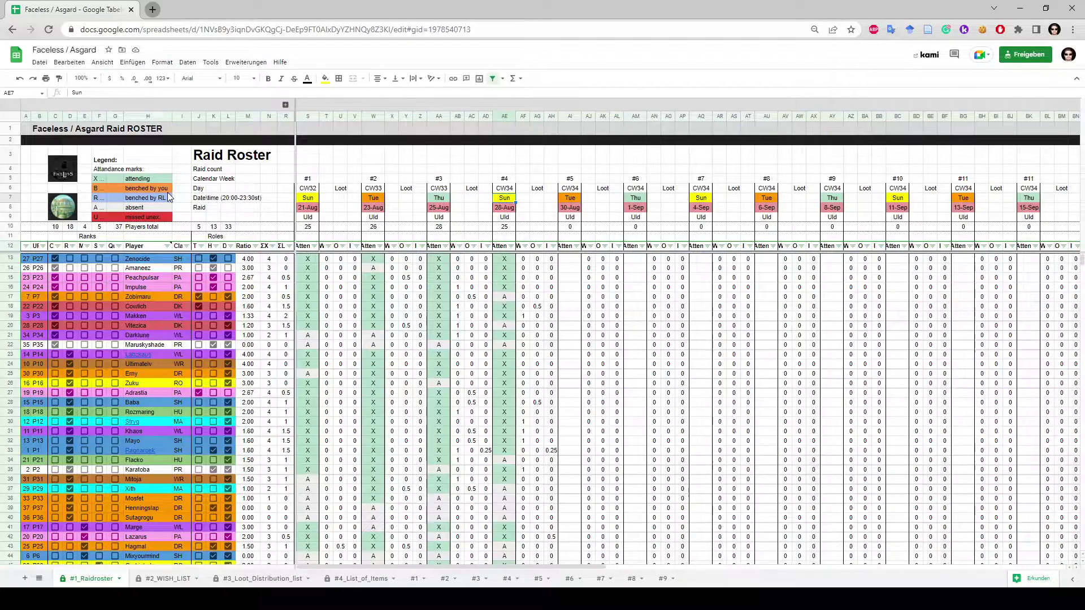
{"action": "left_click", "coordinate": [329, 260]}
{"action": "left_click_drag", "start_coordinate": [340, 343], "coordinate": [352, 559]}
{"action": "scroll", "coordinate": [349, 505], "scroll_direction": "down", "scroll_amount": 1}
{"action": "scroll", "coordinate": [351, 474], "scroll_direction": "up", "scroll_amount": 1}
{"action": "left_click", "coordinate": [338, 219]}
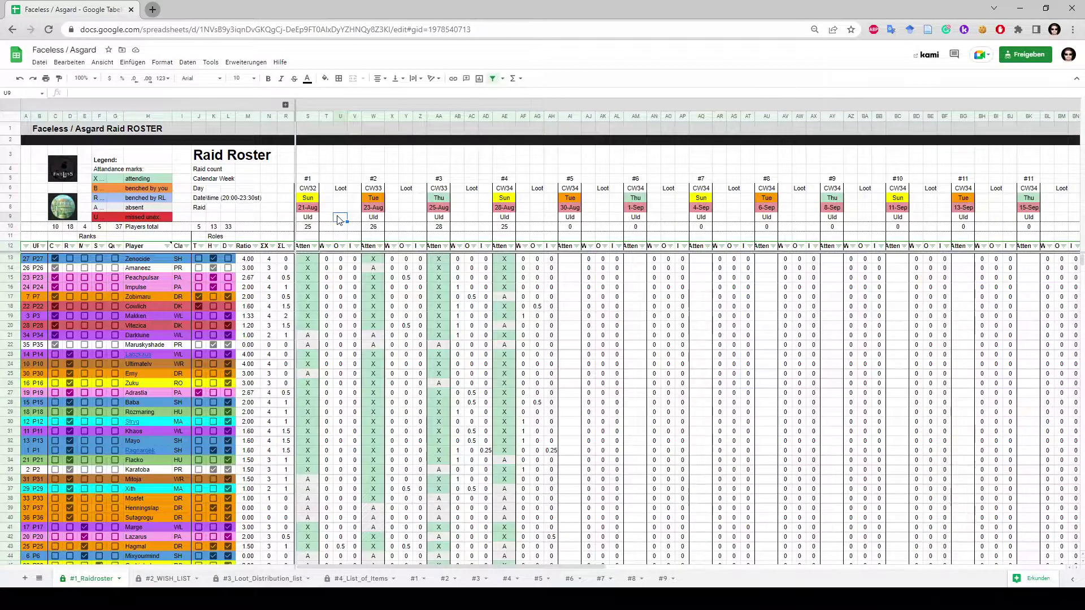
- Browse loot sheets for raids #1–#3, checking Cowlich's Wish mark on Mimiron's Inferno Couplings
{"action": "left_click", "coordinate": [416, 582]}
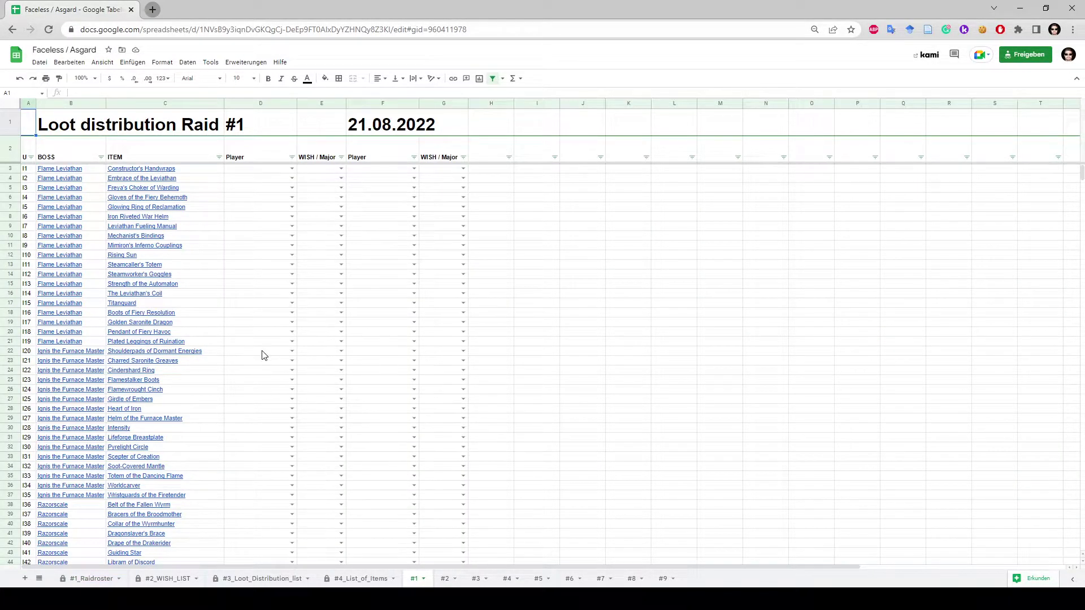
{"action": "scroll", "coordinate": [259, 351], "scroll_direction": "down", "scroll_amount": 7}
{"action": "scroll", "coordinate": [259, 349], "scroll_direction": "down", "scroll_amount": 5}
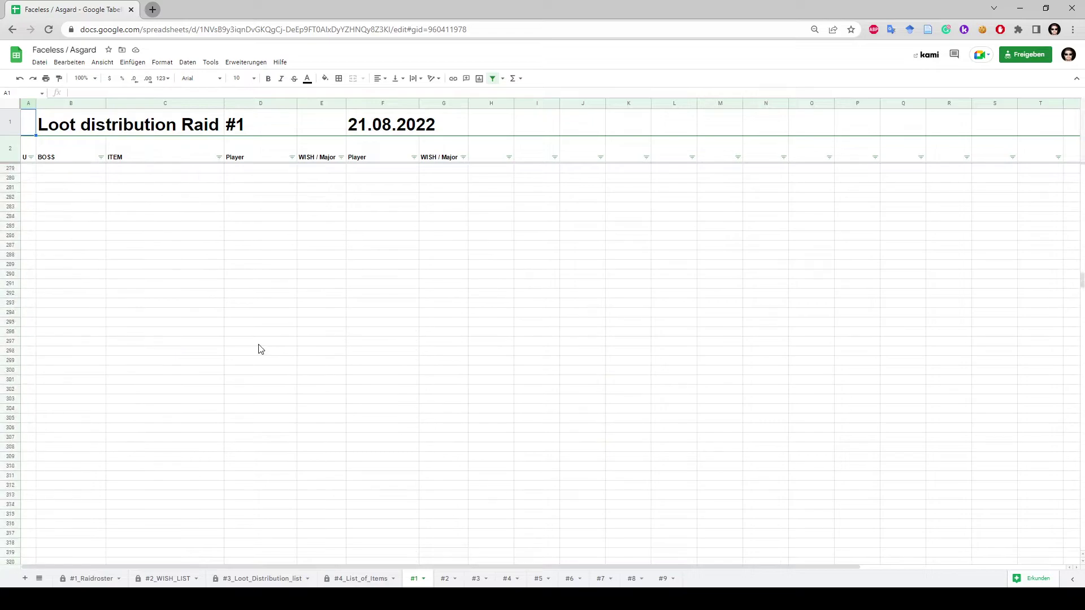
{"action": "scroll", "coordinate": [267, 347], "scroll_direction": "up", "scroll_amount": 12}
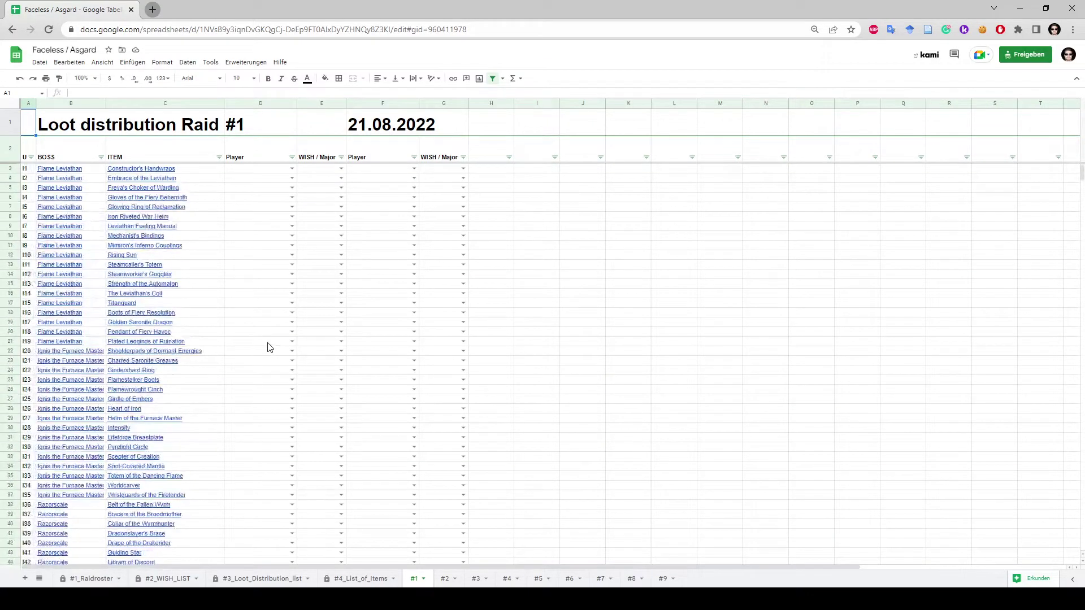
{"action": "left_click", "coordinate": [446, 579]}
{"action": "mouse_move", "coordinate": [476, 579]}
{"action": "left_mouse_down"}
{"action": "mouse_move", "coordinate": [616, 578]}
{"action": "mouse_move", "coordinate": [476, 577]}
{"action": "left_mouse_up"}
{"action": "left_click", "coordinate": [656, 482]}
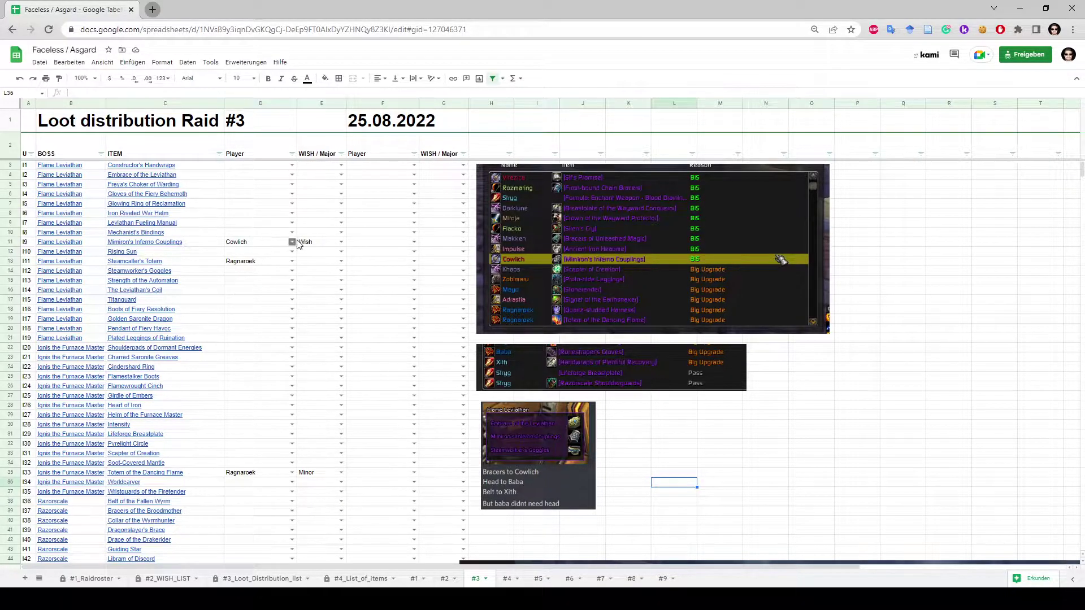
{"action": "left_click", "coordinate": [268, 243]}
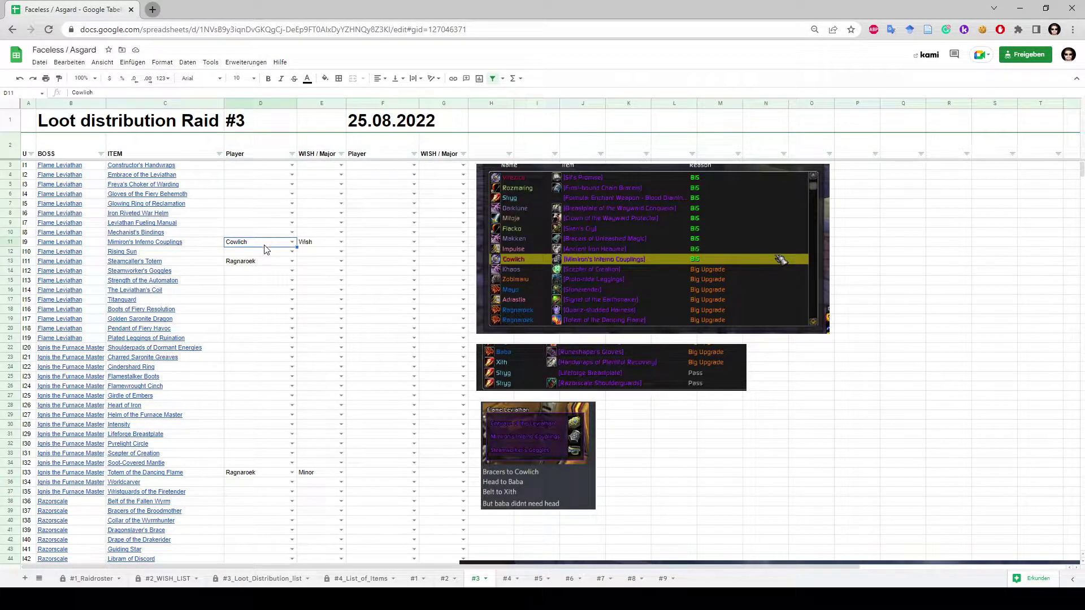
{"action": "left_click", "coordinate": [323, 243]}
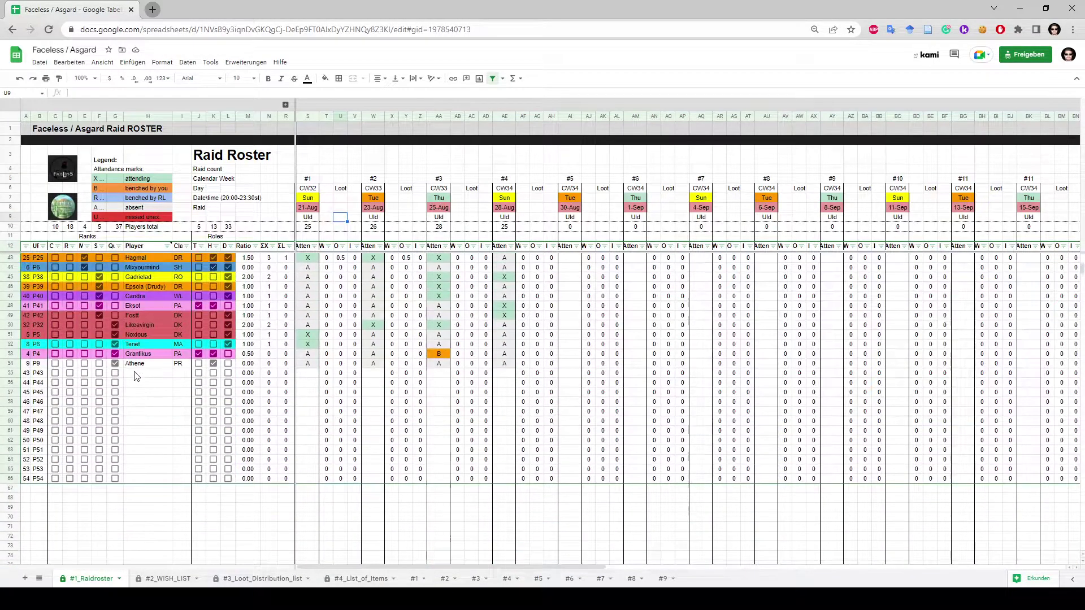
- Enter the new player Hallo in the empty roster cell H58
{"action": "left_click", "coordinate": [141, 404]}
{"action": "double_click", "coordinate": [142, 405]}
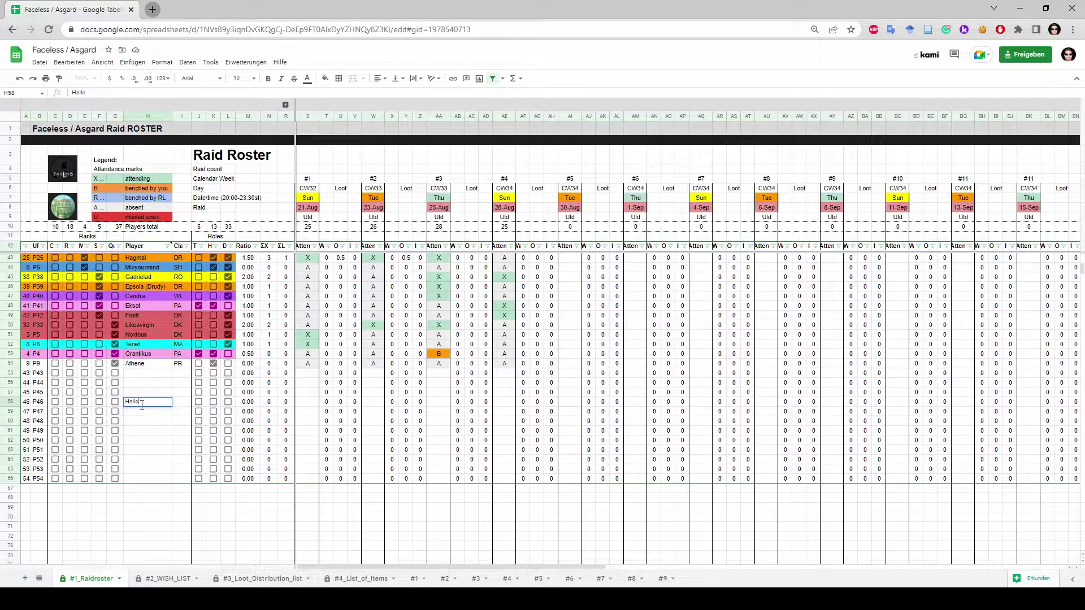
{"action": "key", "text": "Return"}
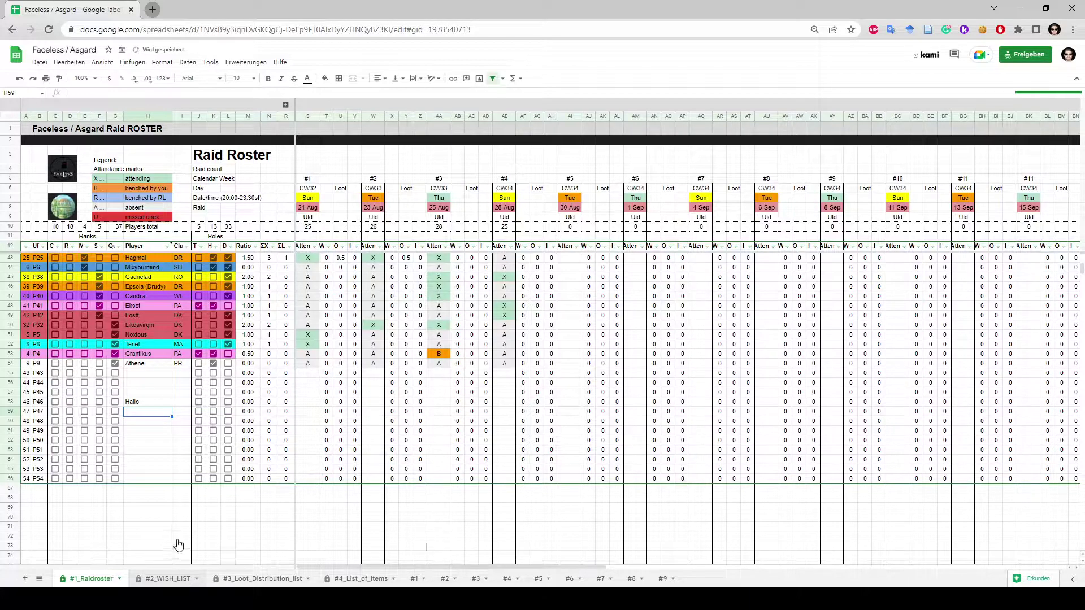
- Set Hallo's first-priority Head item to Helm of the Furnace Master
{"action": "left_click", "coordinate": [173, 579]}
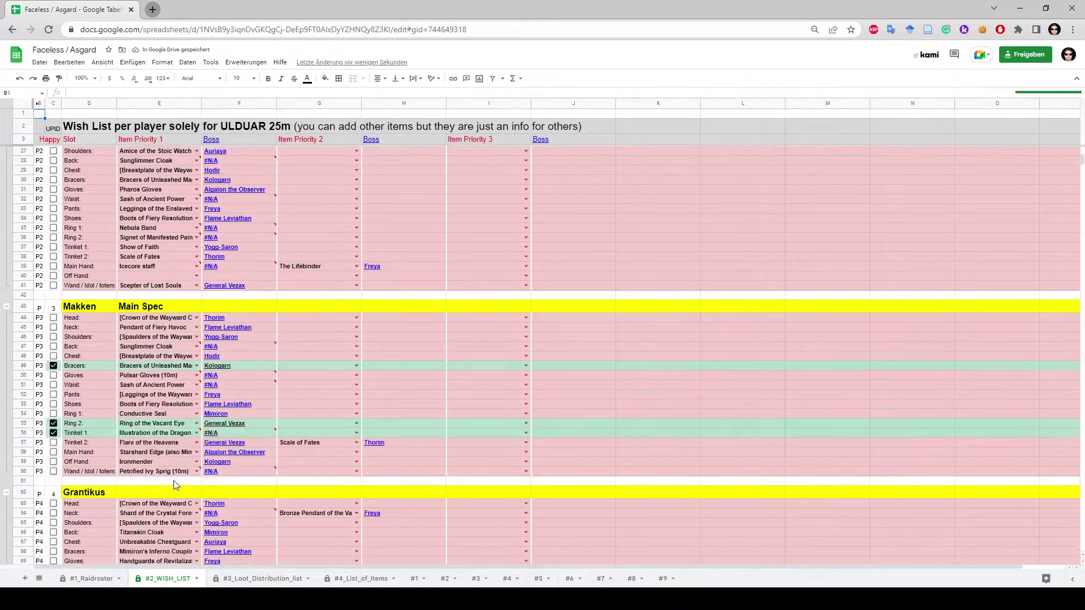
{"action": "scroll", "coordinate": [174, 480], "scroll_direction": "down", "scroll_amount": 20}
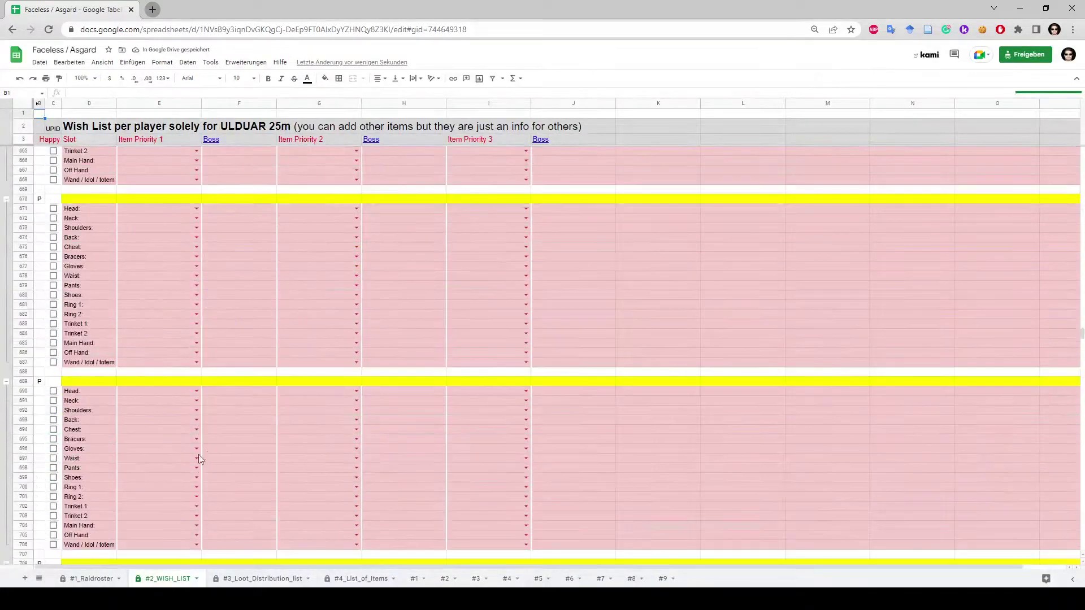
{"action": "scroll", "coordinate": [204, 455], "scroll_direction": "down", "scroll_amount": 20}
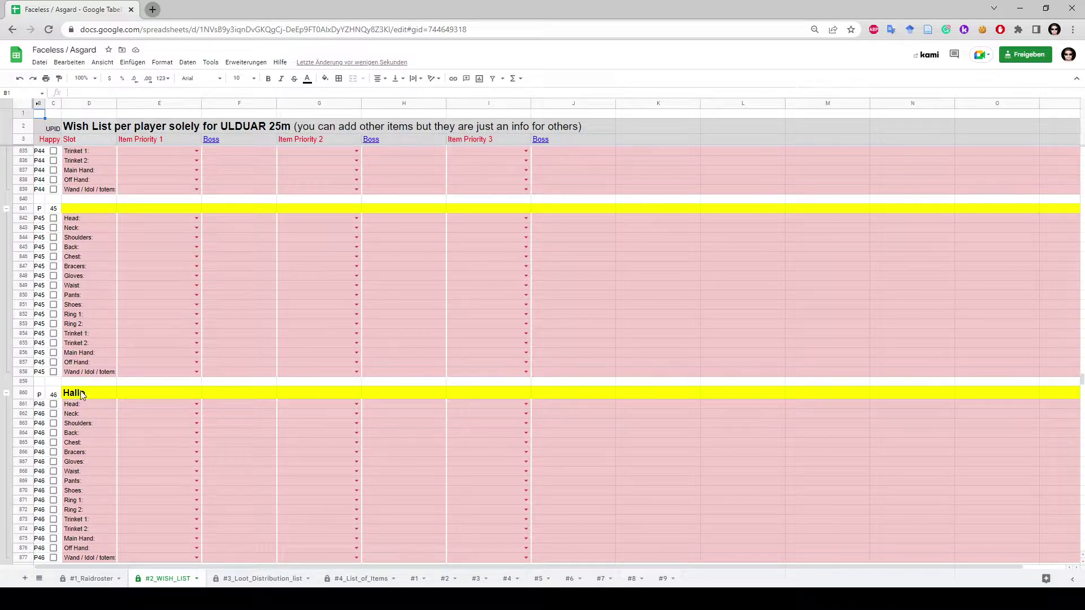
{"action": "scroll", "coordinate": [83, 399], "scroll_direction": "down", "scroll_amount": 2}
{"action": "left_click", "coordinate": [163, 347]}
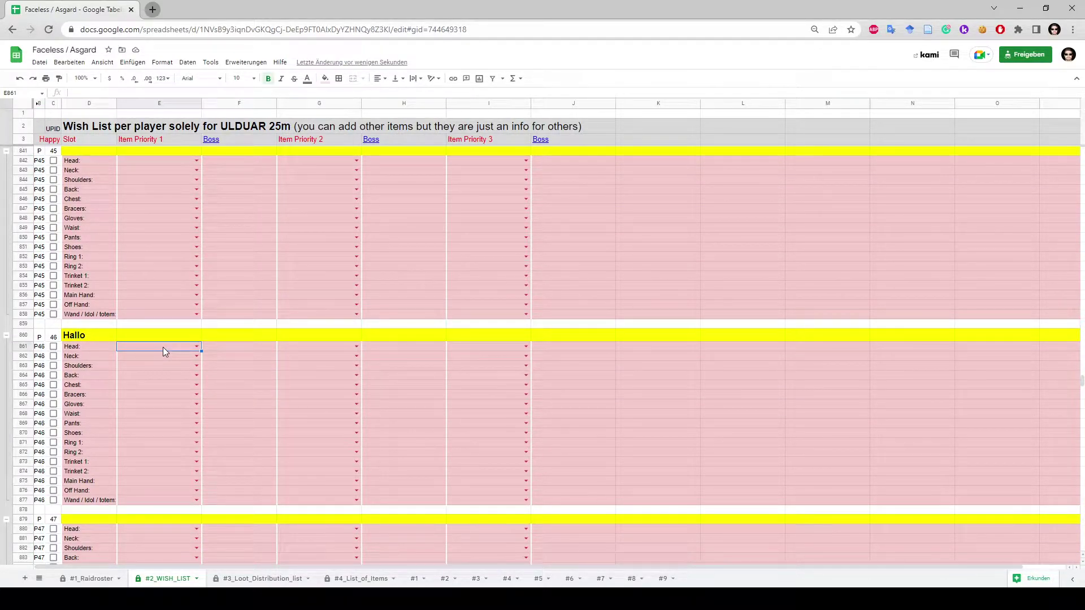
{"action": "type", "text": "hel"}
{"action": "key", "text": "Down"}
{"action": "key", "text": "Down"}
{"action": "key", "text": "Return"}
- Add Iron Riveted War Helm and Helm of the Faceless as Head priorities 2 and 3, then list Neck priority 1 choices
{"action": "key", "text": "Right"}
{"action": "key", "text": "Right"}
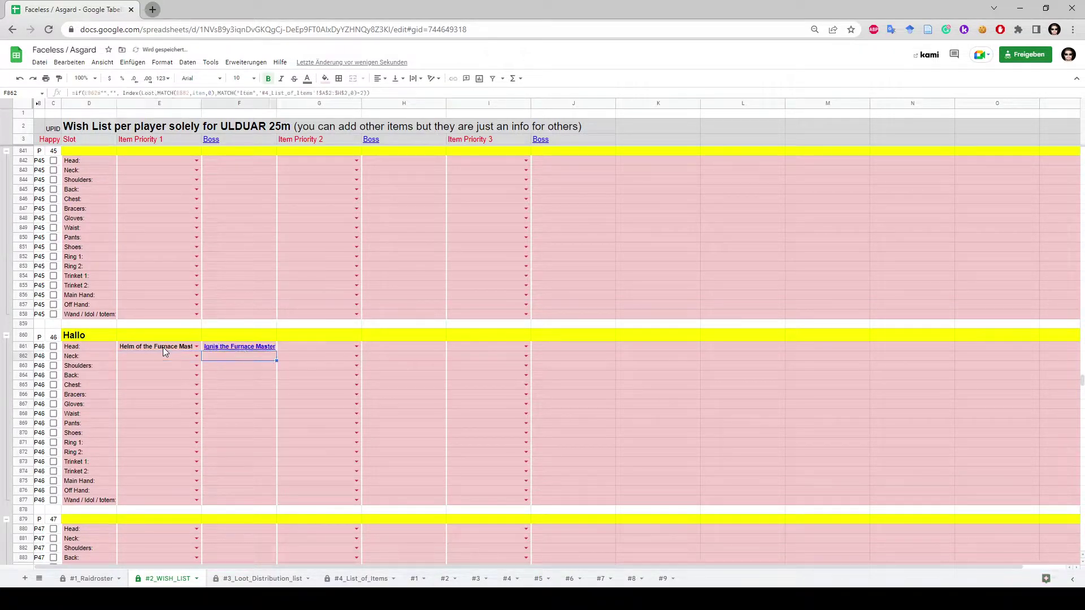
{"action": "key", "text": "Up"}
{"action": "type", "text": "Helm"}
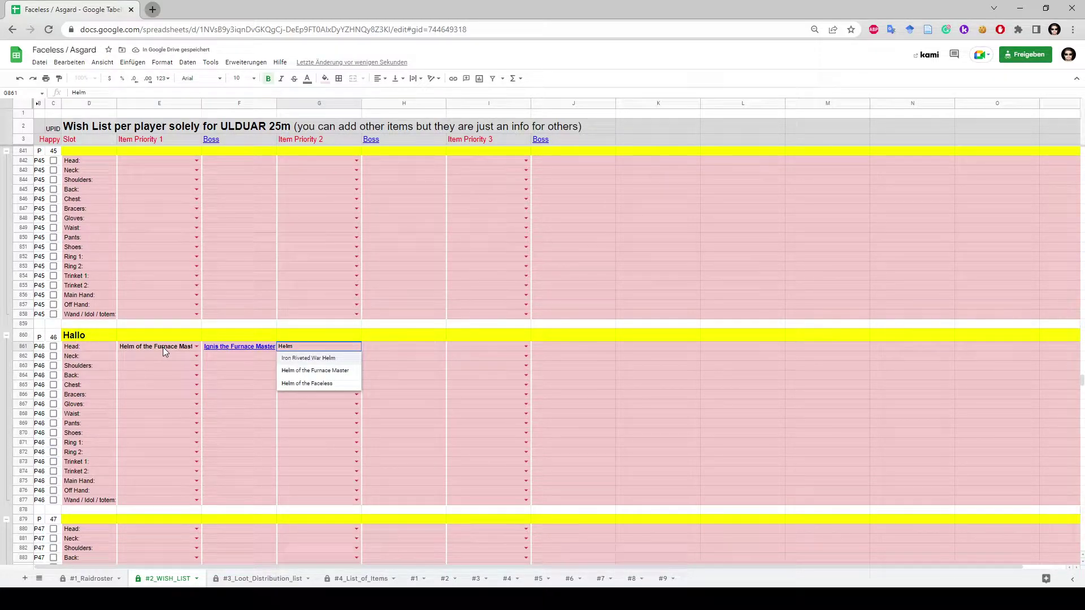
{"action": "key", "text": "Return"}
{"action": "key", "text": "Right"}
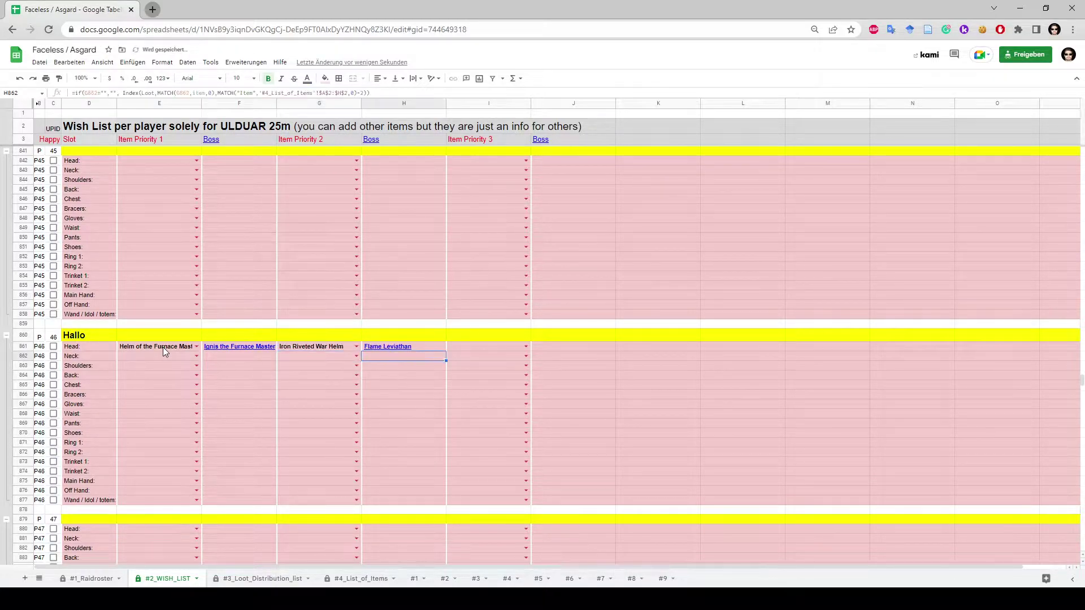
{"action": "key", "text": "Right"}
{"action": "key", "text": "Up"}
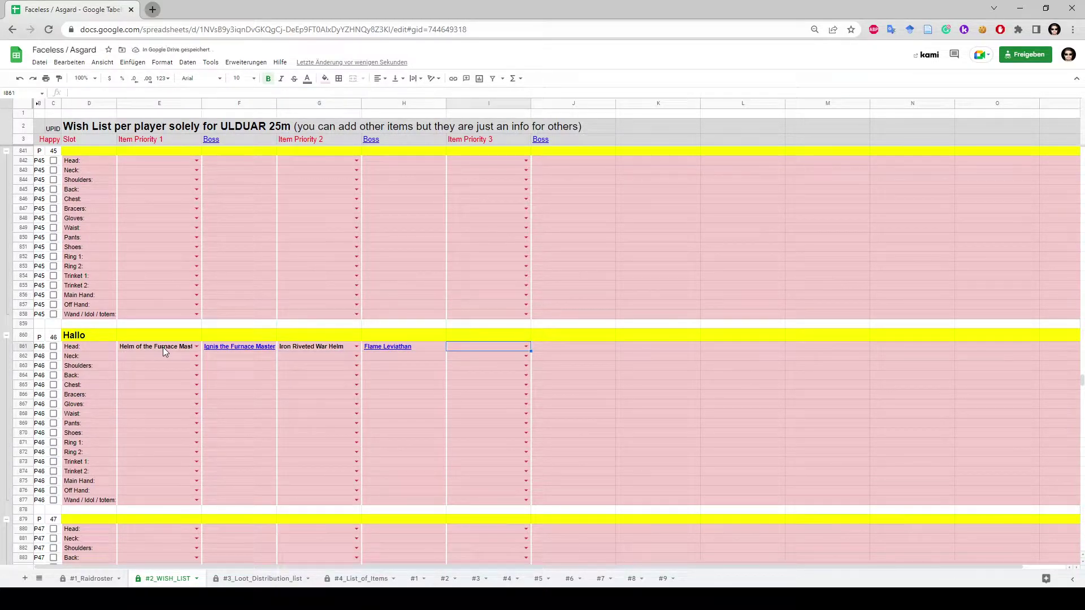
{"action": "type", "text": "Helm"}
{"action": "key", "text": "Down"}
{"action": "key", "text": "Down"}
{"action": "key", "text": "Down"}
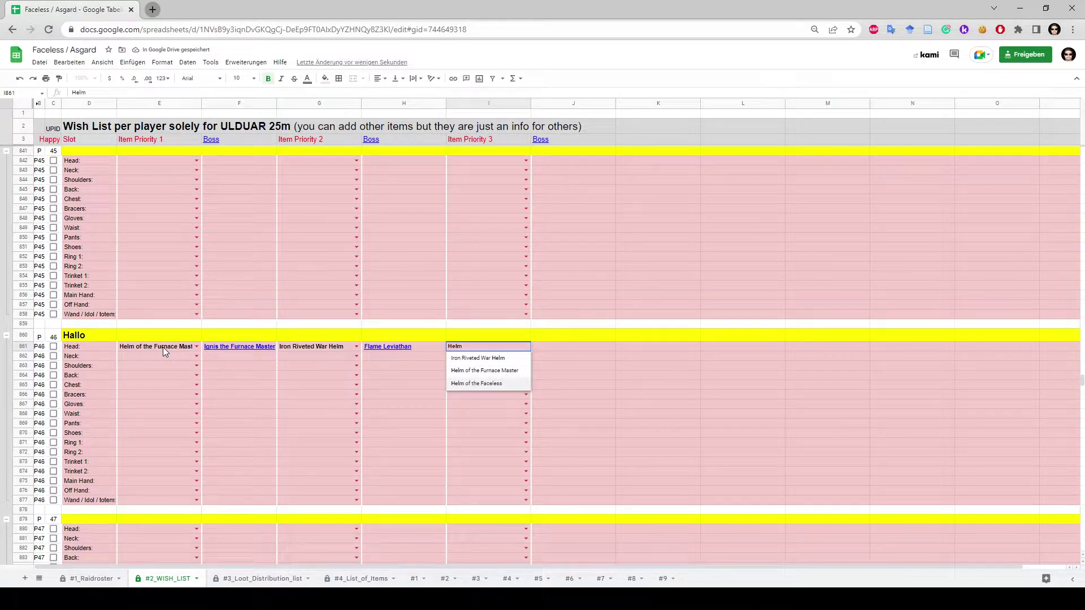
{"action": "key", "text": "Return"}
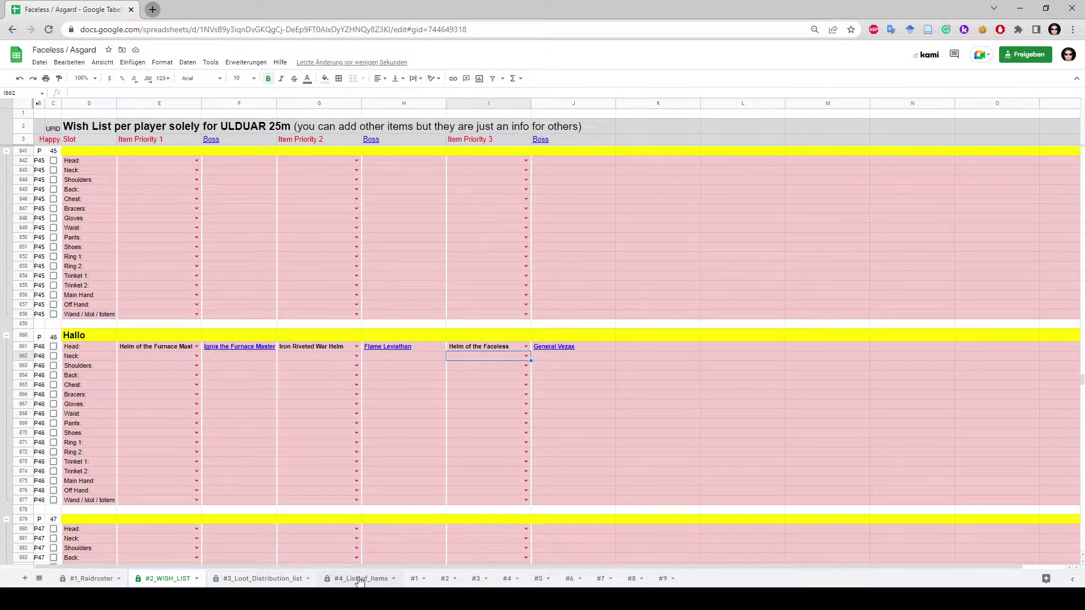
{"action": "left_click", "coordinate": [169, 360]}
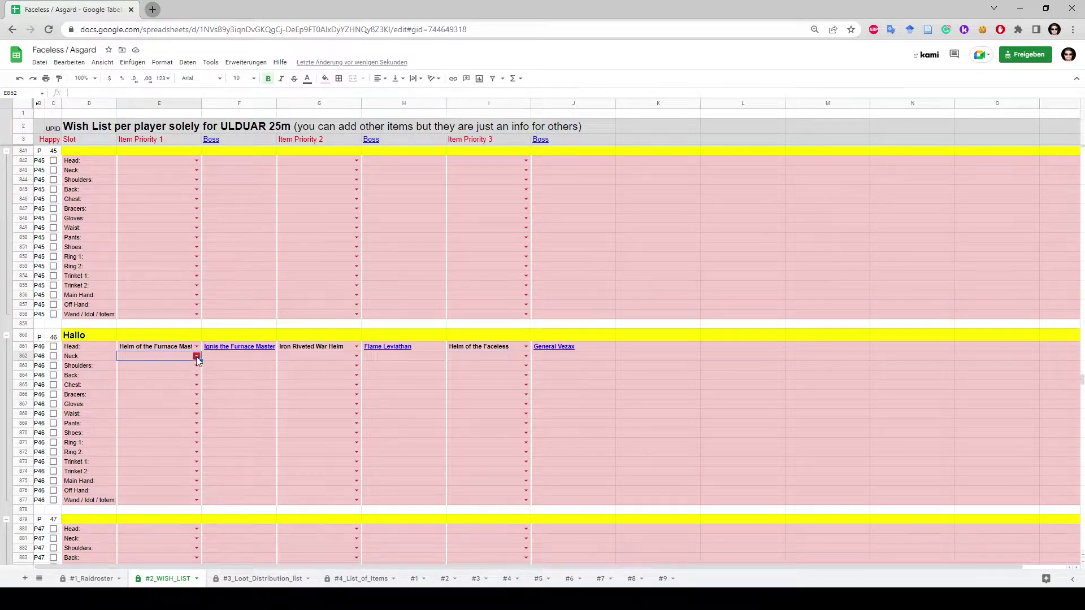
{"action": "left_click", "coordinate": [196, 356]}
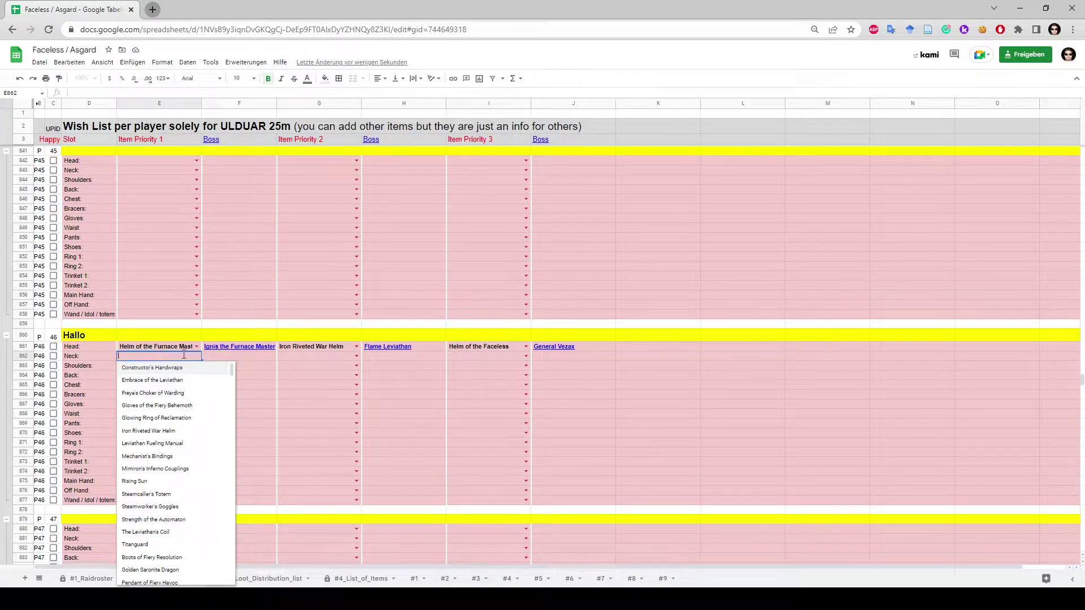
- Dismiss the Neck item choices and scroll through the #4_List_of_Items boss loot table
{"action": "left_click", "coordinate": [244, 368]}
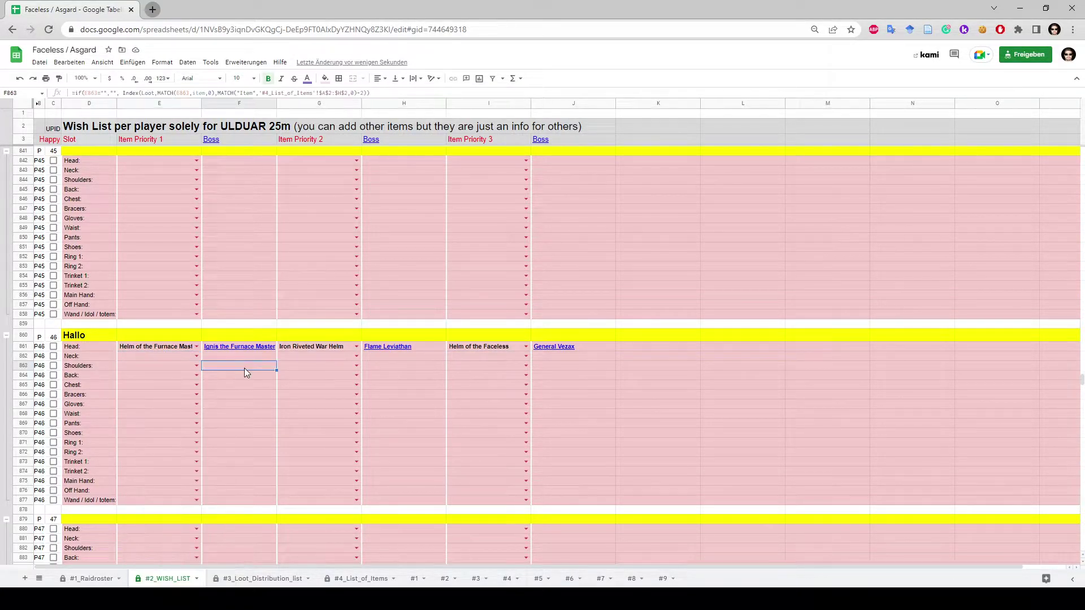
{"action": "left_click", "coordinate": [366, 578]}
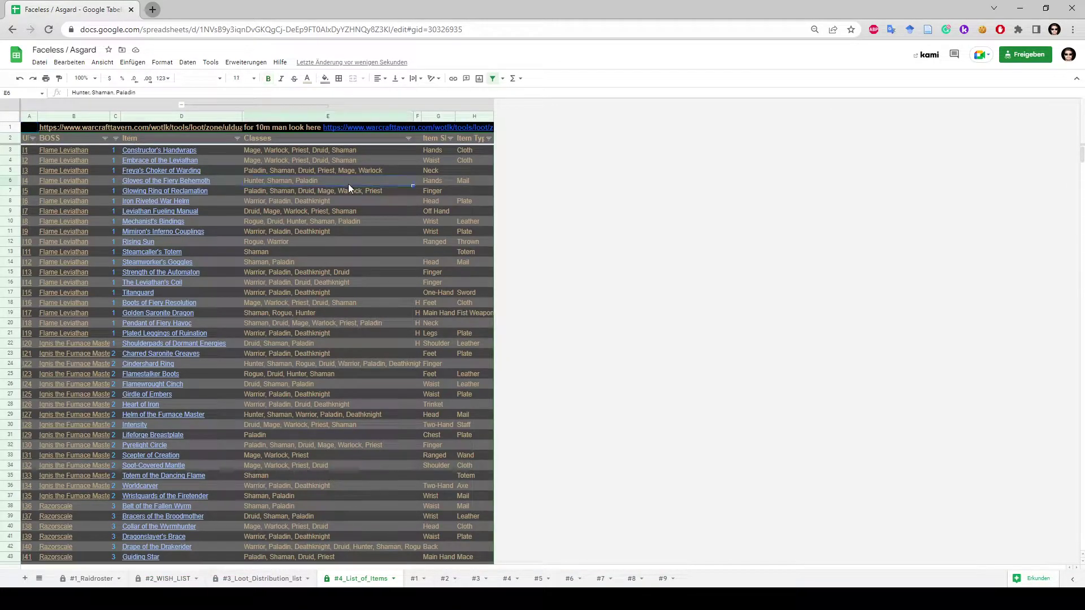
{"action": "mouse_move", "coordinate": [226, 156]}
{"action": "scroll", "coordinate": [439, 208], "scroll_direction": "down", "scroll_amount": 20}
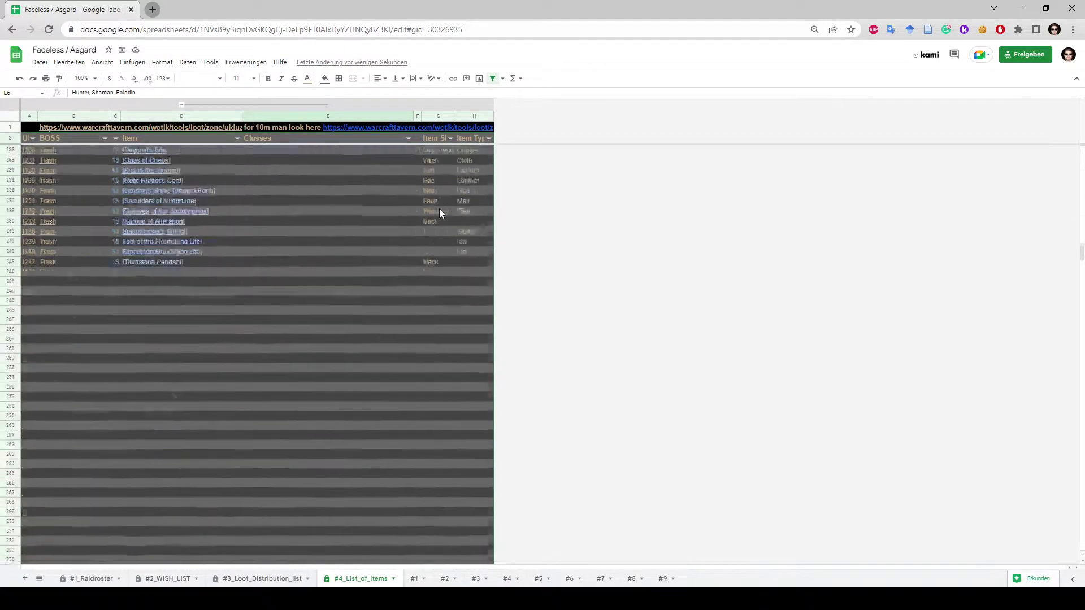
{"action": "scroll", "coordinate": [416, 230], "scroll_direction": "up", "scroll_amount": 20}
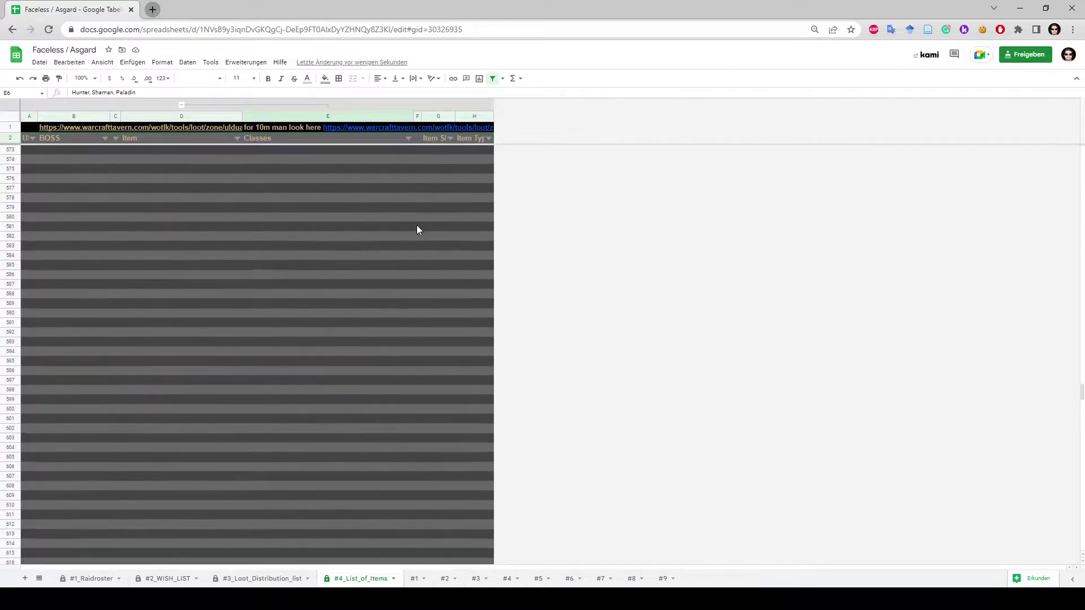
{"action": "scroll", "coordinate": [416, 248], "scroll_direction": "up", "scroll_amount": 10}
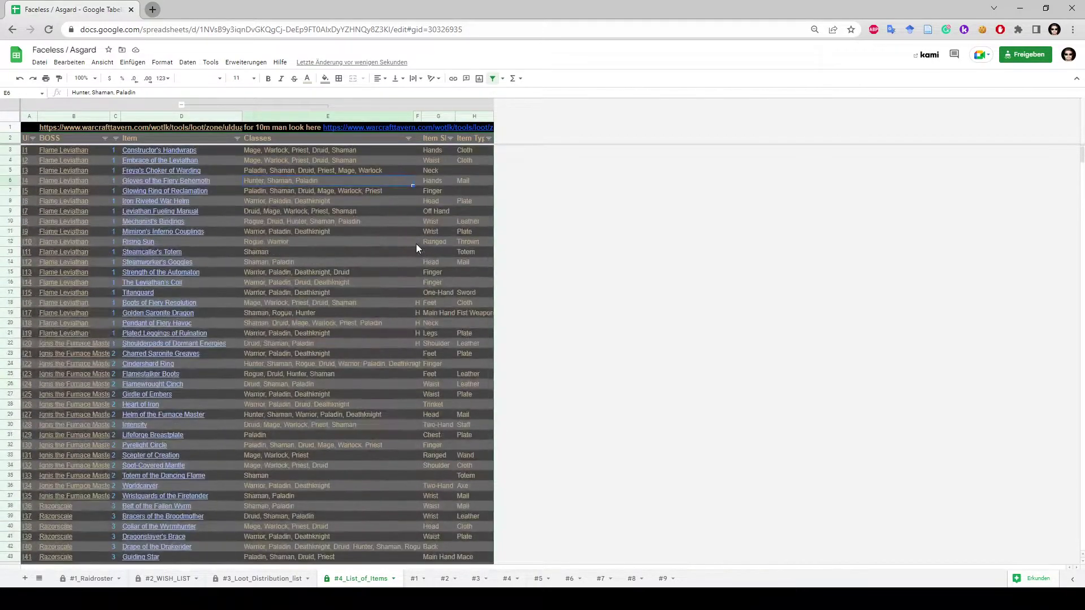
- Scroll back to the top of the filled #2_WISH_LIST, then switch to #3_Loot_Distribution_list
{"action": "left_click", "coordinate": [162, 575]}
{"action": "scroll", "coordinate": [209, 350], "scroll_direction": "up", "scroll_amount": 20}
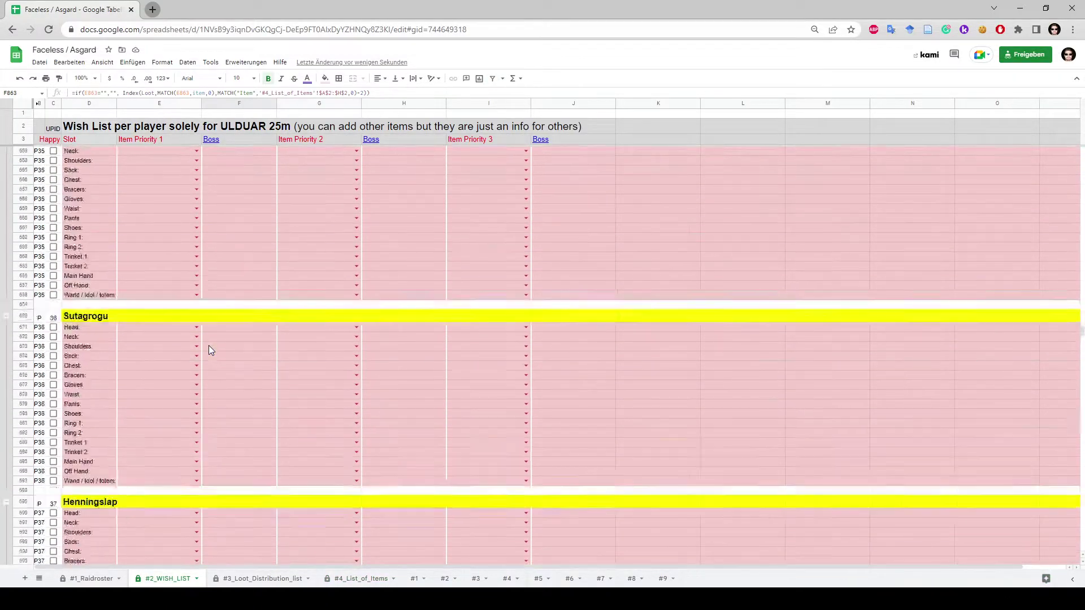
{"action": "scroll", "coordinate": [208, 347], "scroll_direction": "up", "scroll_amount": 20}
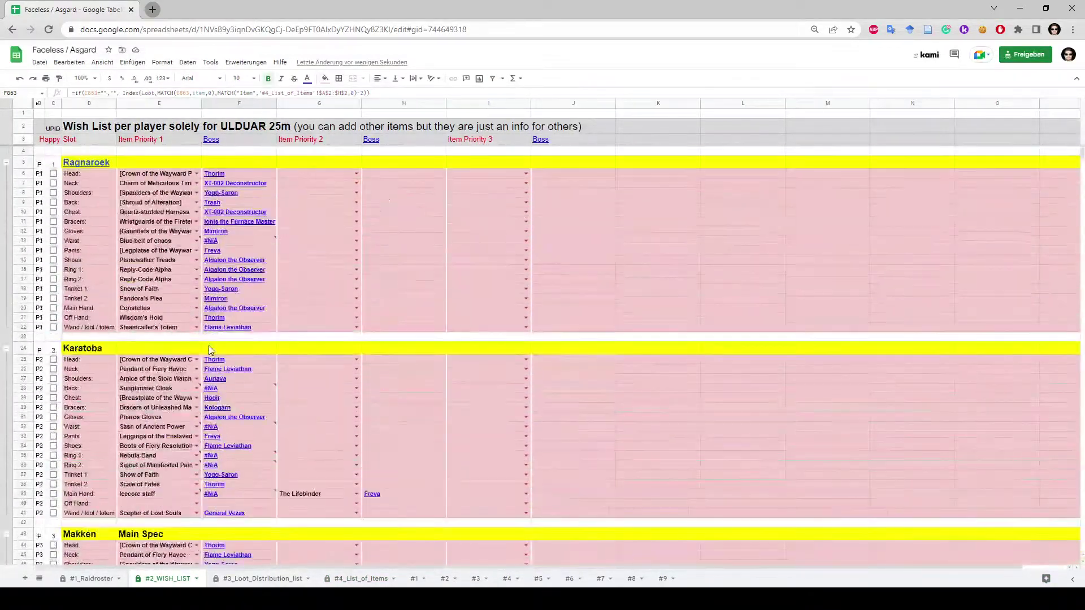
{"action": "left_click", "coordinate": [97, 579]}
{"action": "scroll", "coordinate": [162, 308], "scroll_direction": "up", "scroll_amount": 10}
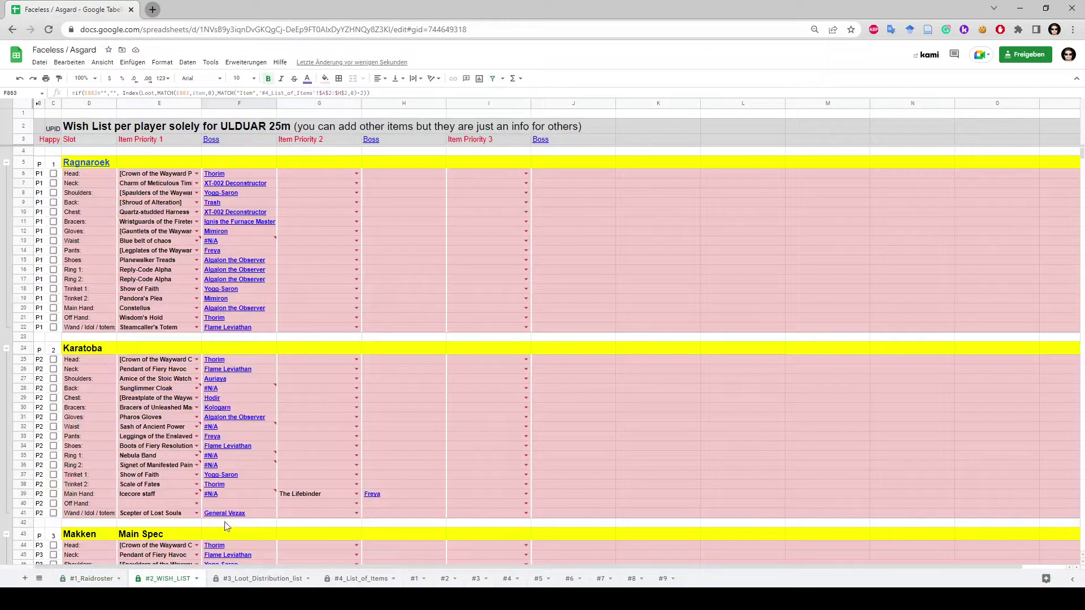
{"action": "left_click", "coordinate": [254, 579]}
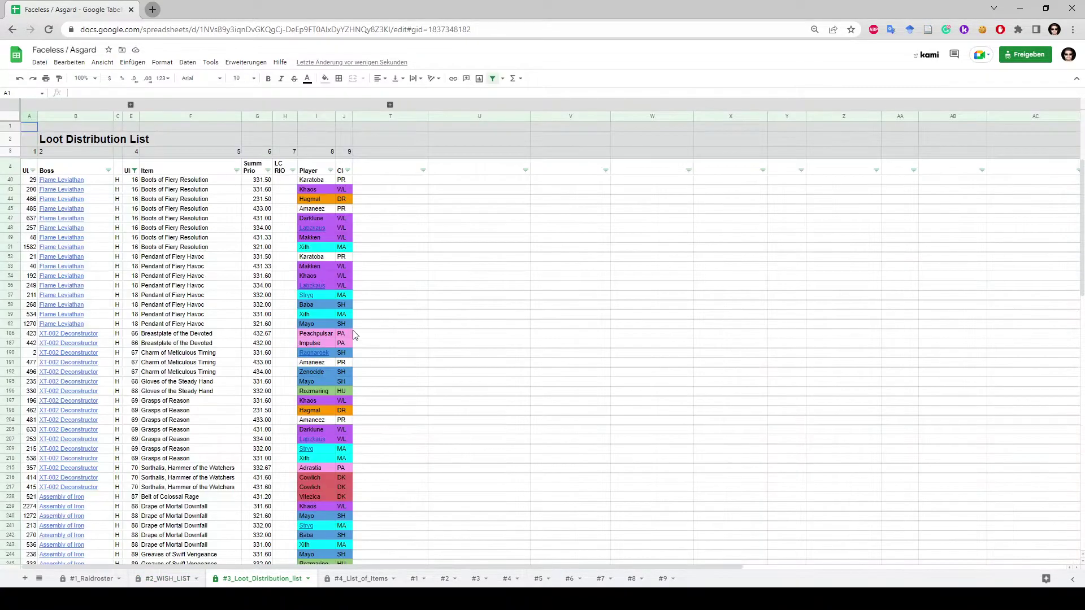
- Expand the hidden UIID and K–S columns and check the Flame Leviathan link target
{"action": "left_click", "coordinate": [131, 105]}
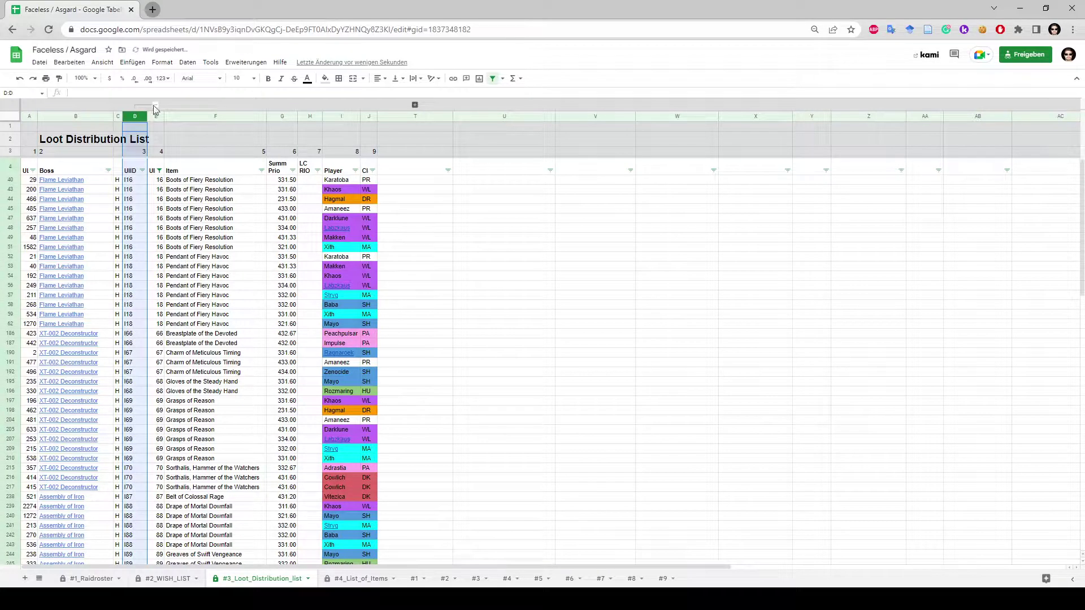
{"action": "left_click", "coordinate": [414, 105]}
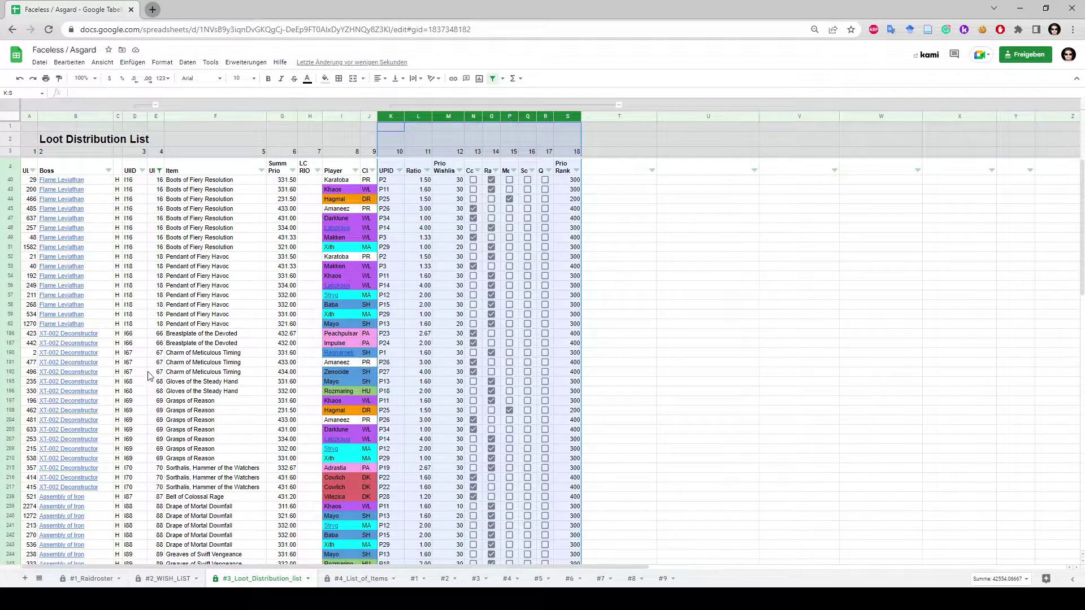
{"action": "left_click", "coordinate": [96, 180]}
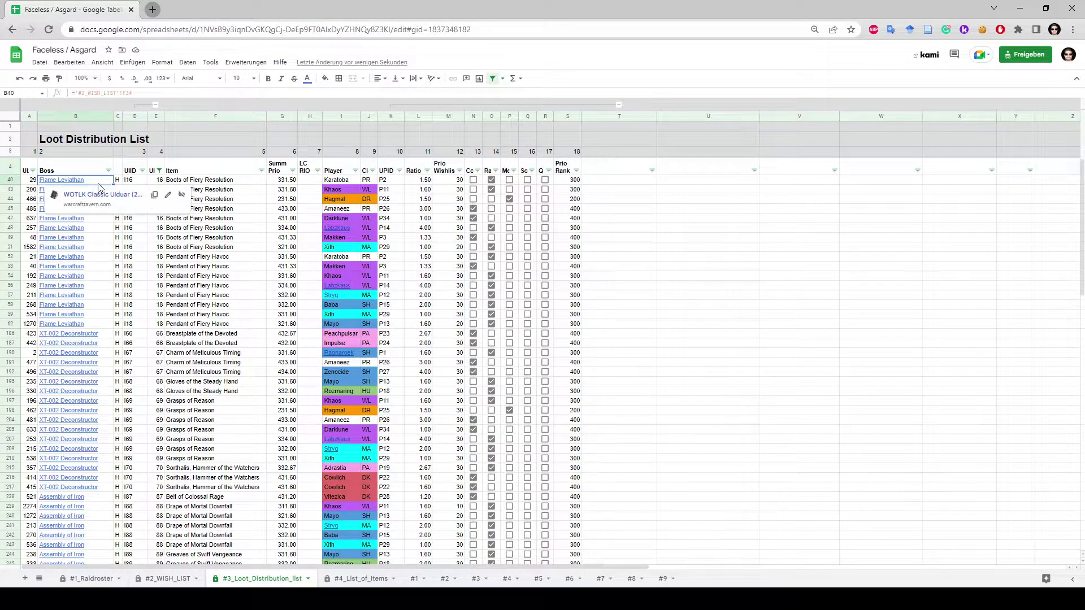
{"action": "scroll", "coordinate": [117, 260], "scroll_direction": "down", "scroll_amount": 5}
{"action": "scroll", "coordinate": [117, 259], "scroll_direction": "down", "scroll_amount": 10}
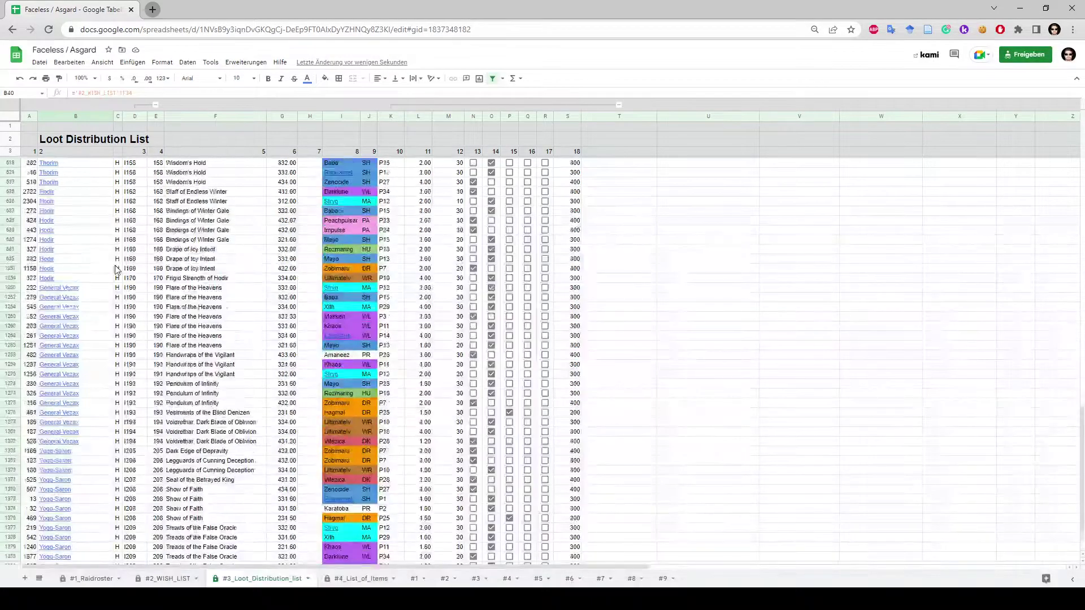
{"action": "scroll", "coordinate": [117, 269], "scroll_direction": "up", "scroll_amount": 15}
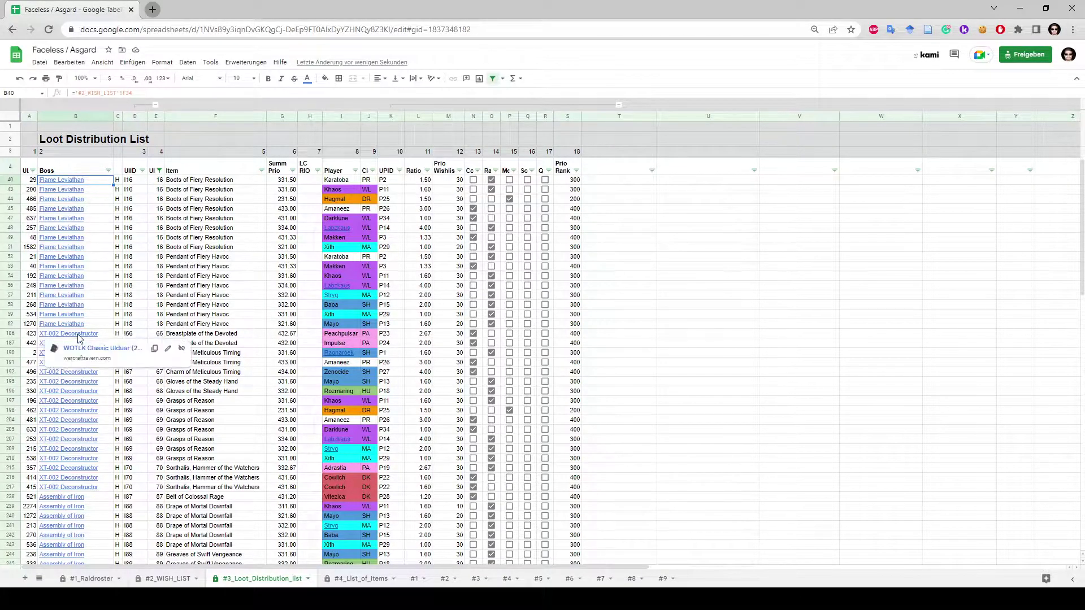
- Preview the XT-002 Deconstructor link and row 186's LC Prio cell, then return to #1_Raidroster
{"action": "left_click", "coordinate": [284, 334]}
{"action": "left_click", "coordinate": [308, 335]}
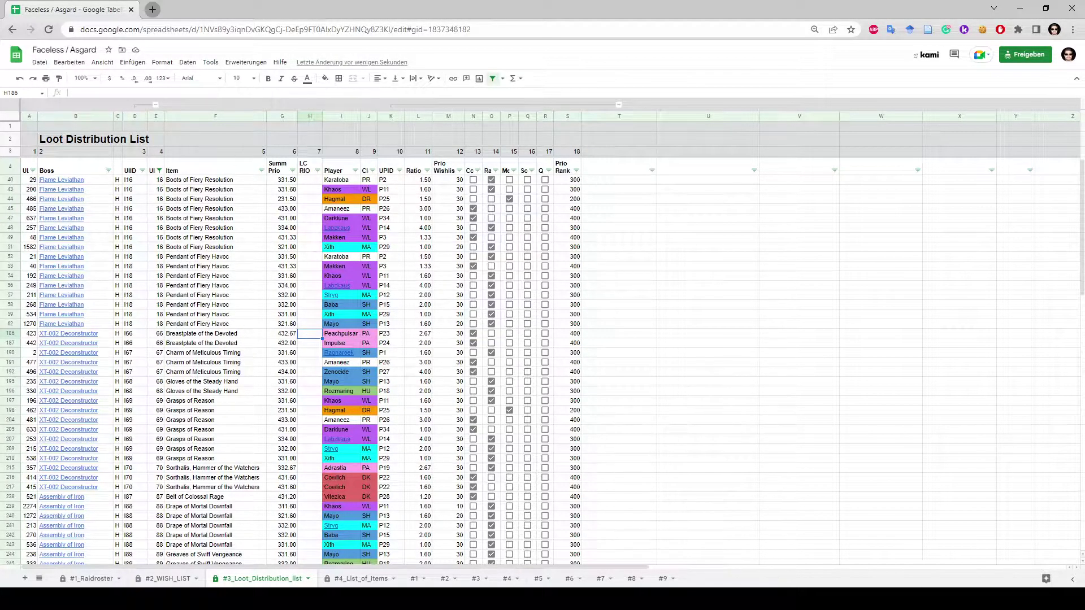
{"action": "left_click", "coordinate": [84, 581]}
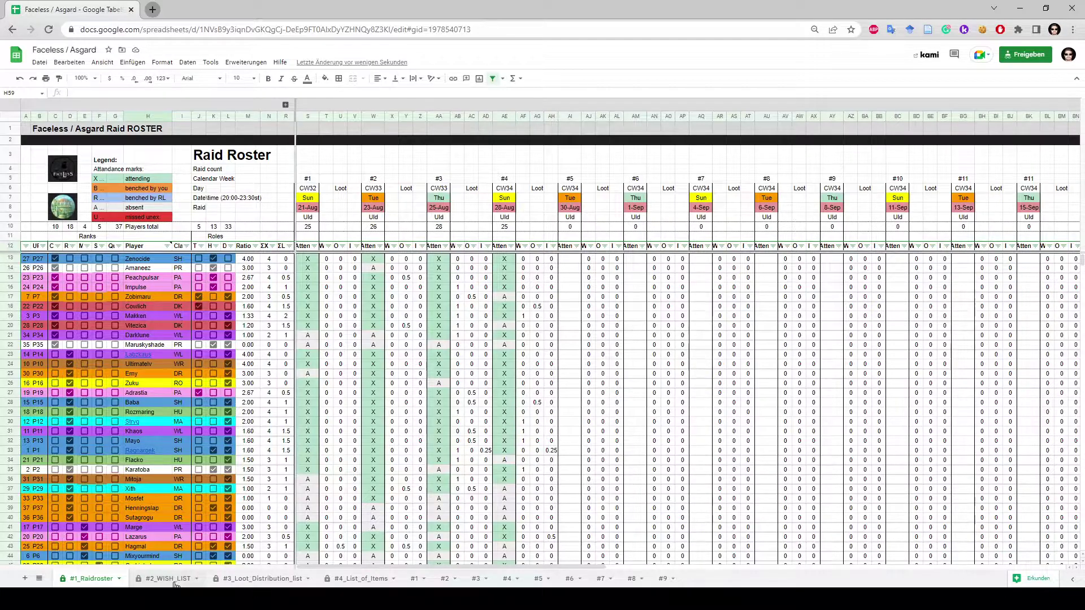
- Rank the two Breastplate of the Devoted candidates 1 and 2 in LC Prio (H186:H187)
{"action": "left_click", "coordinate": [270, 579]}
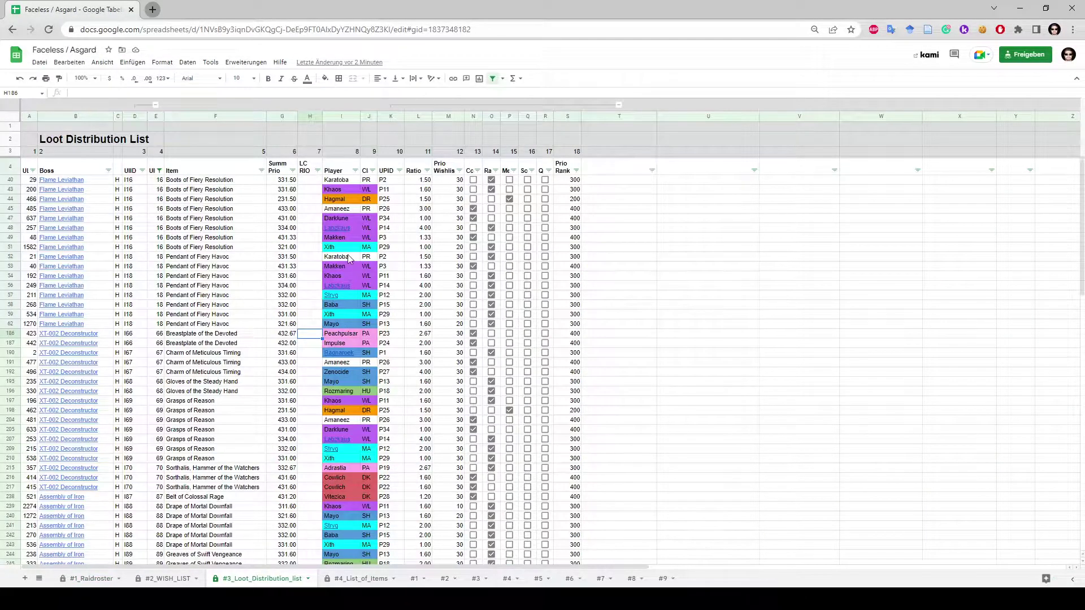
{"action": "left_click", "coordinate": [307, 199]}
{"action": "left_click", "coordinate": [310, 335]}
{"action": "type", "text": "1"}
{"action": "key", "text": "Return"}
{"action": "type", "text": "1"}
{"action": "key", "text": "Return"}
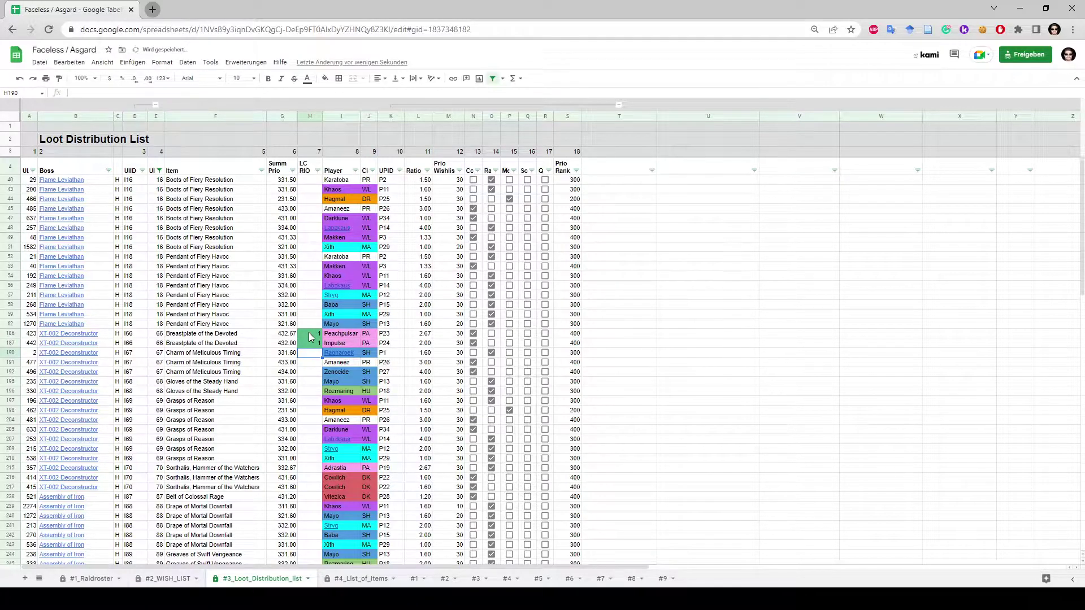
{"action": "key", "text": "Up"}
{"action": "type", "text": "2"}
{"action": "key", "text": "Return"}
- Rank the Charm of Meticulous Timing candidates 3, 2, 1 in H190:H192
{"action": "key", "text": "Down"}
{"action": "key", "text": "Down"}
{"action": "type", "text": "1"}
{"action": "key", "text": "Up"}
{"action": "type", "text": "2"}
{"action": "key", "text": "Up"}
{"action": "type", "text": "3"}
{"action": "key", "text": "Down"}
{"action": "key", "text": "Down"}
{"action": "key", "text": "Down"}
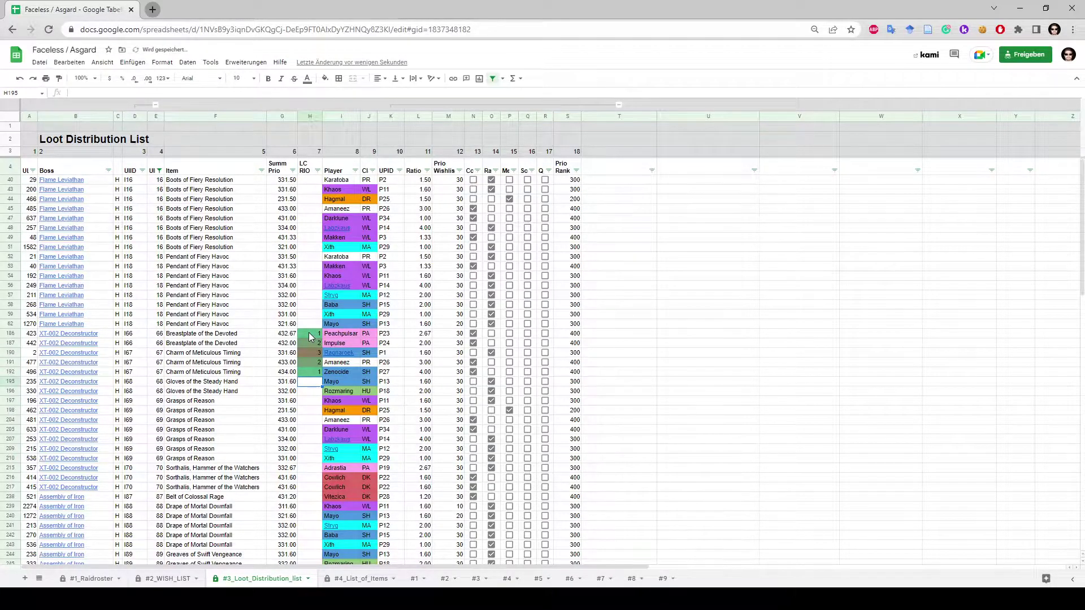
- Leave the LC Prio column and review the roster's player IDs in rows 13–53
{"action": "left_click", "coordinate": [194, 173]}
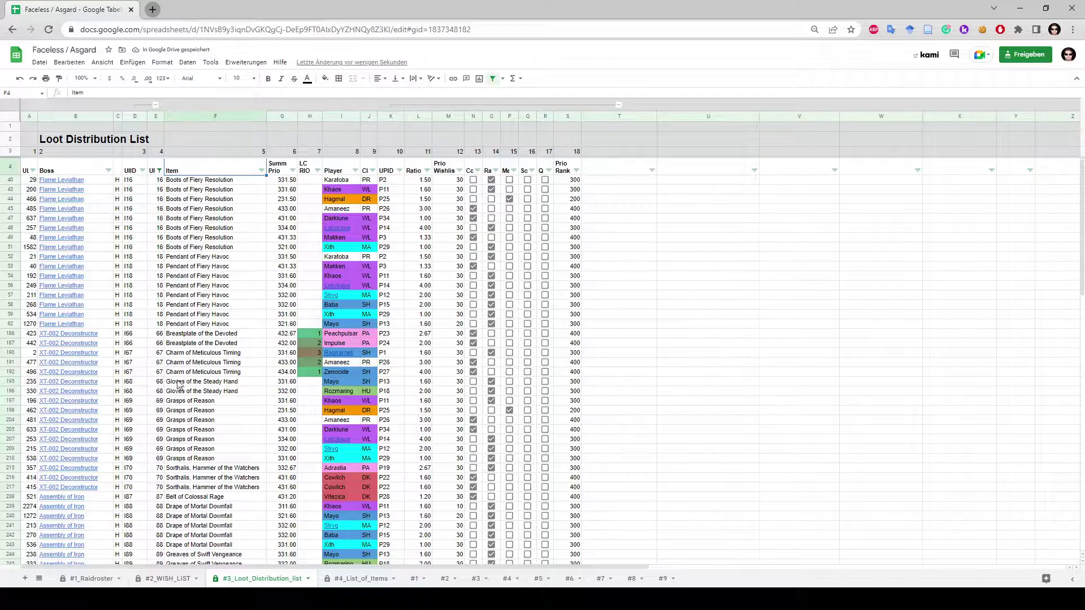
{"action": "left_click", "coordinate": [92, 579]}
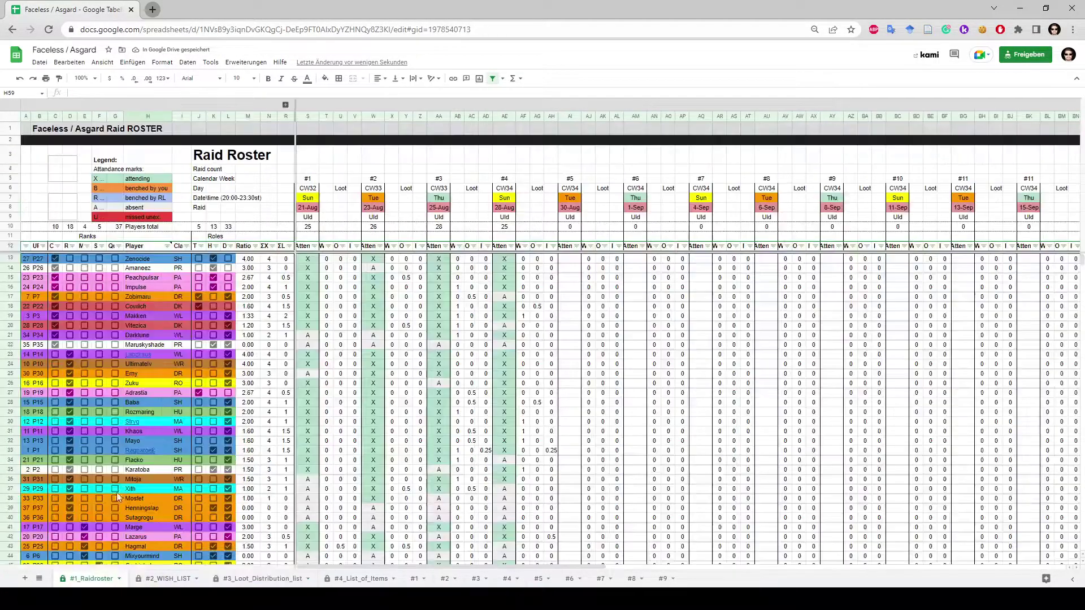
{"action": "scroll", "coordinate": [124, 486], "scroll_direction": "down", "scroll_amount": 2}
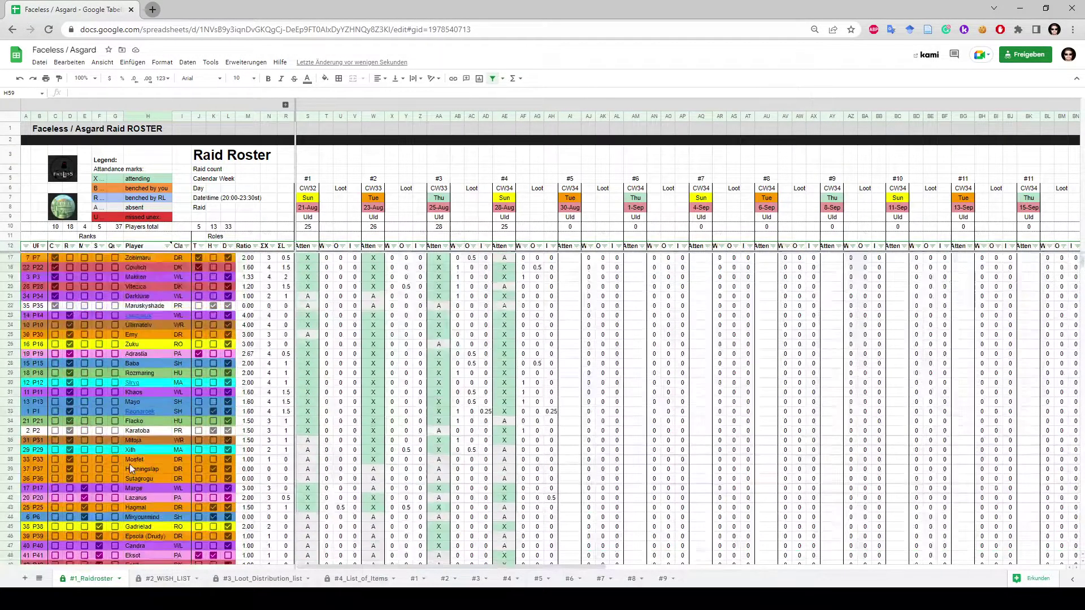
{"action": "scroll", "coordinate": [130, 464], "scroll_direction": "down", "scroll_amount": 3}
{"action": "scroll", "coordinate": [56, 406], "scroll_direction": "down", "scroll_amount": 3}
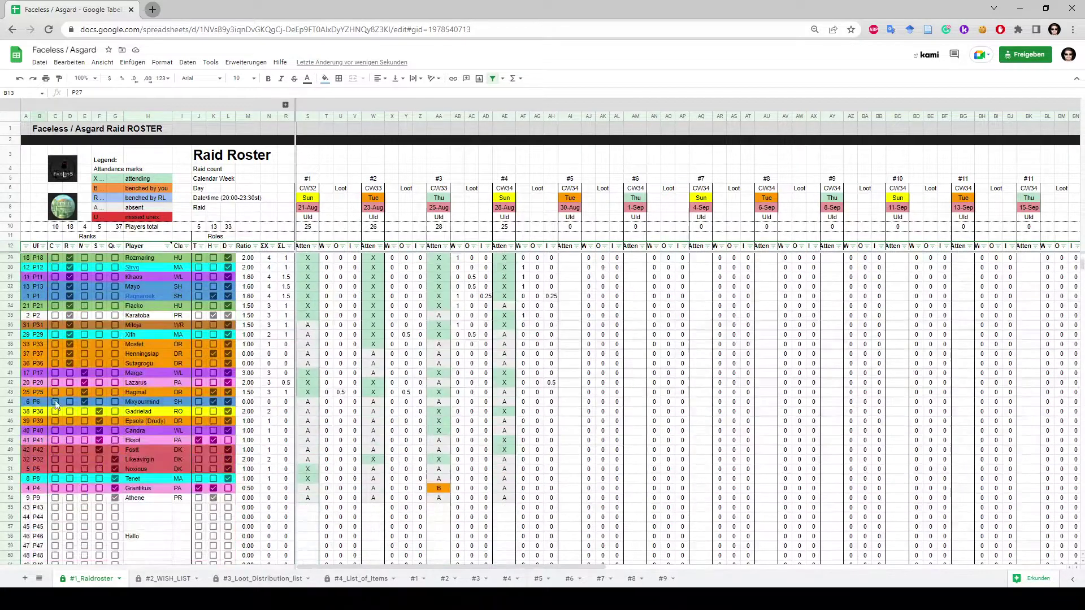
{"action": "left_click", "coordinate": [45, 490], "text": "shift"}
- Back on the loot distribution list, select and review the column F item entries
{"action": "left_click", "coordinate": [228, 580]}
{"action": "scroll", "coordinate": [205, 273], "scroll_direction": "down", "scroll_amount": 5}
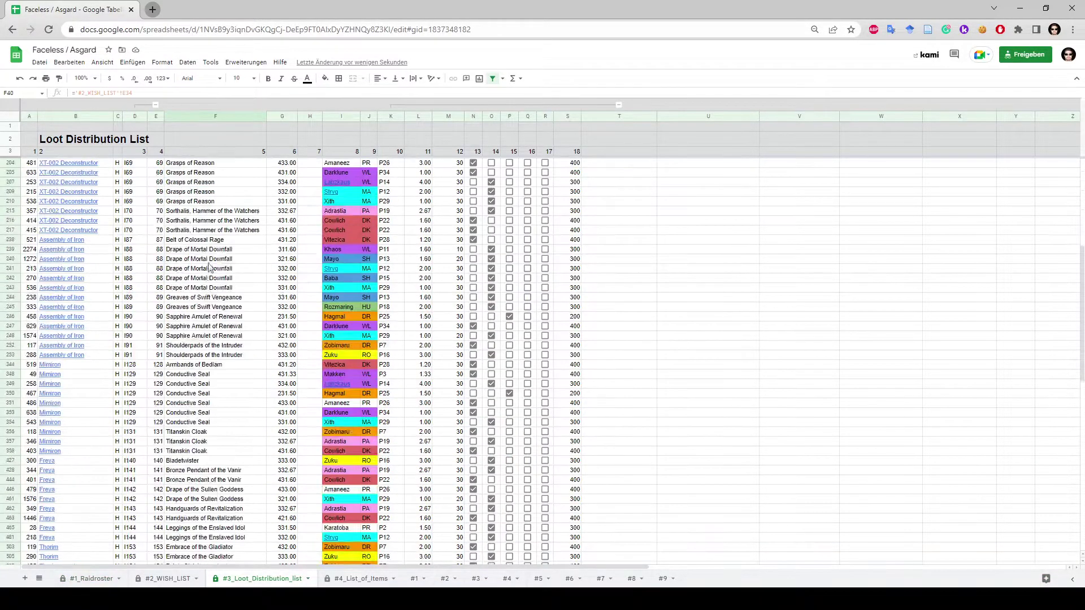
{"action": "scroll", "coordinate": [209, 299], "scroll_direction": "down", "scroll_amount": 10}
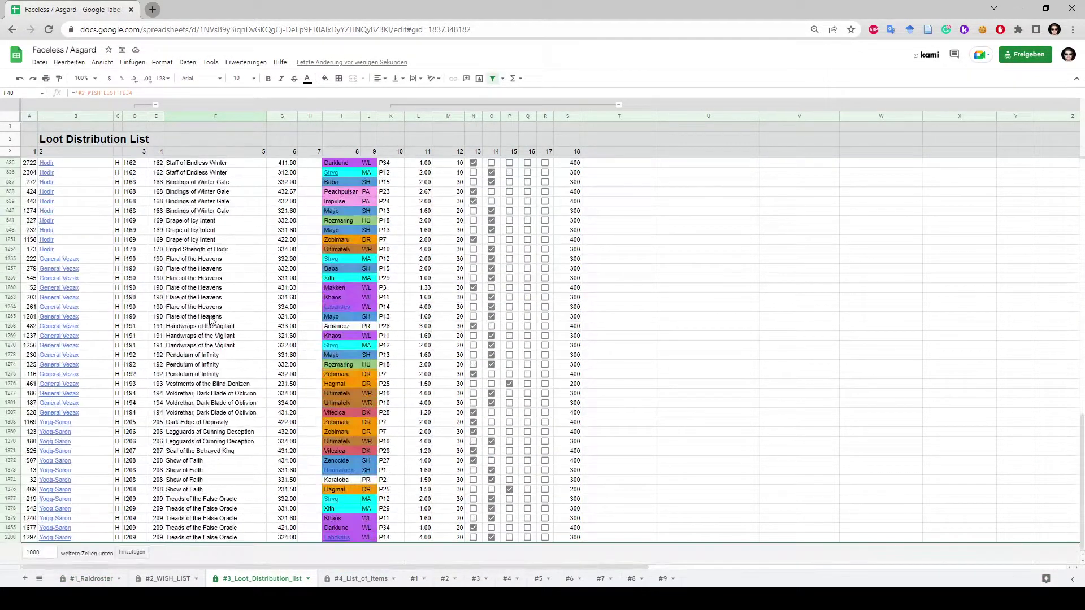
{"action": "left_click", "coordinate": [190, 537], "text": "shift"}
{"action": "scroll", "coordinate": [293, 449], "scroll_direction": "up", "scroll_amount": 20}
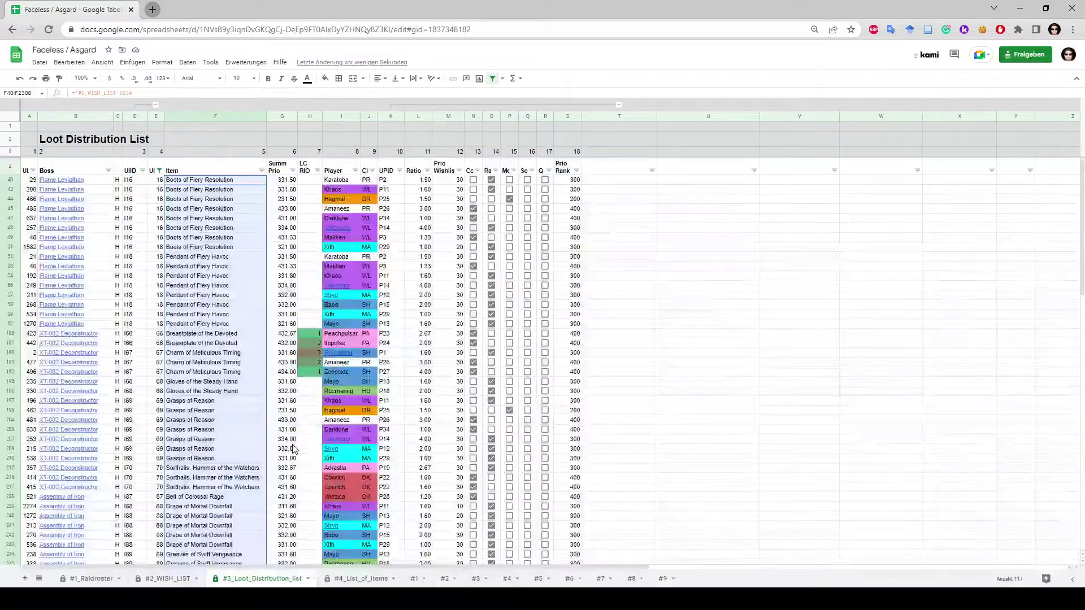
{"action": "left_click", "coordinate": [312, 269]}
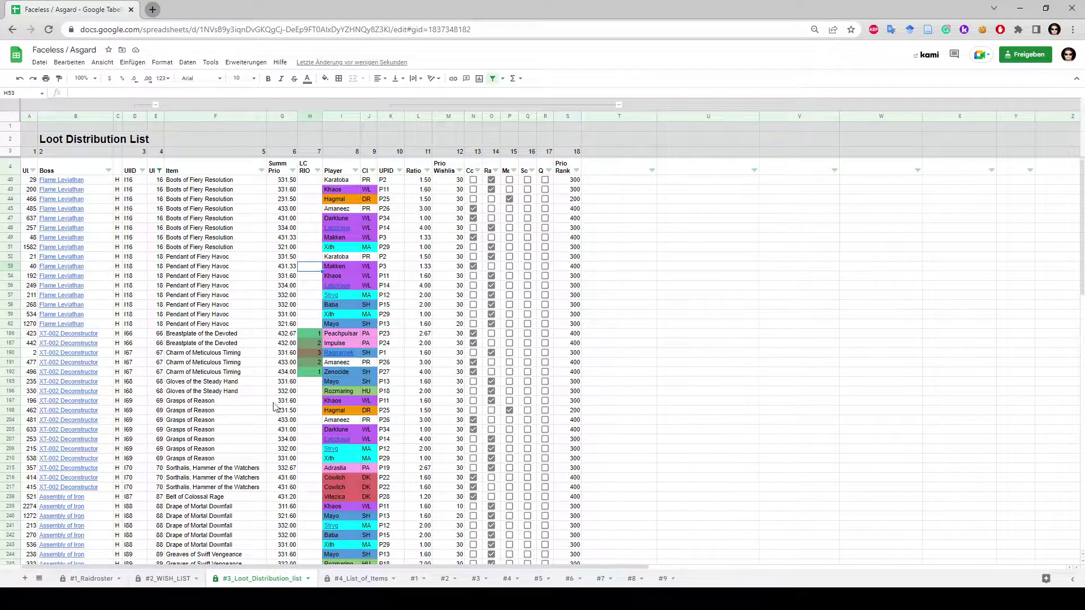
- Enter LC rank 1 in H238 for Belt of Colossal Rage after checking G217's Summ Prio formula
{"action": "left_click", "coordinate": [212, 498]}
{"action": "left_click", "coordinate": [296, 488]}
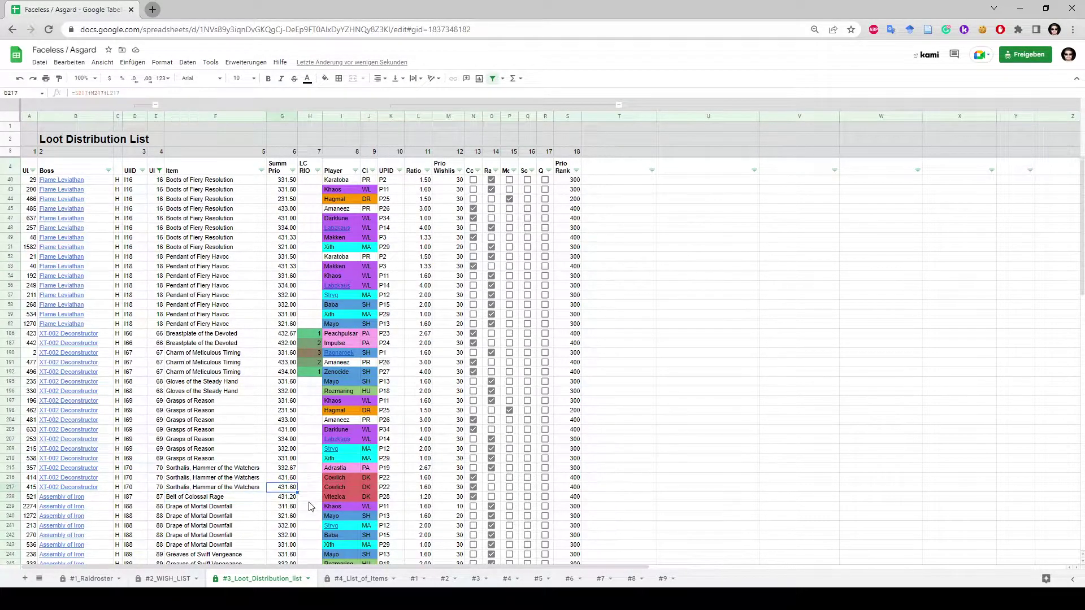
{"action": "left_click", "coordinate": [309, 500]}
{"action": "type", "text": "1"}
{"action": "key", "text": "Return"}
{"action": "scroll", "coordinate": [309, 506], "scroll_direction": "down", "scroll_amount": 5}
{"action": "scroll", "coordinate": [310, 506], "scroll_direction": "down", "scroll_amount": 7}
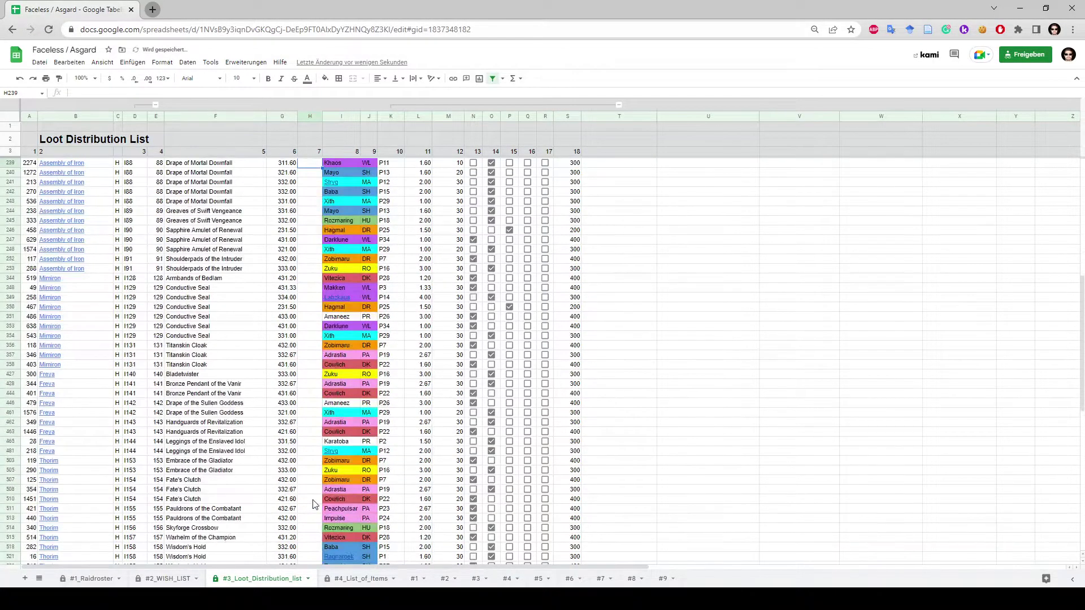
{"action": "scroll", "coordinate": [327, 490], "scroll_direction": "down", "scroll_amount": 1}
{"action": "scroll", "coordinate": [319, 496], "scroll_direction": "down", "scroll_amount": 1}
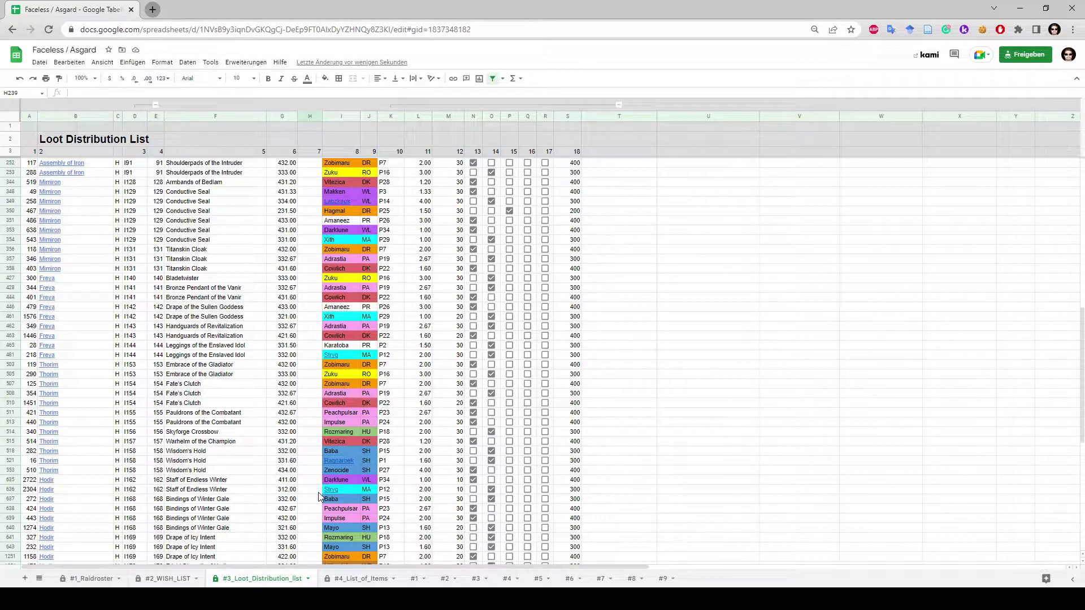
{"action": "scroll", "coordinate": [319, 498], "scroll_direction": "up", "scroll_amount": 12}
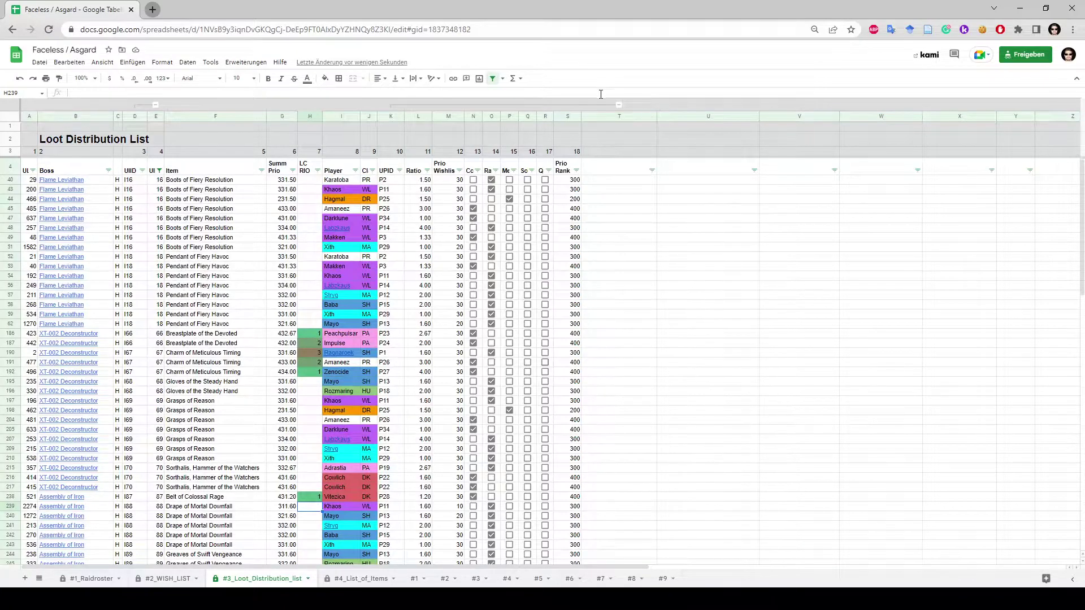
- Read the S40, M40 and L40 formulas in the expanded K–S columns, then collapse the UIID column
{"action": "left_click", "coordinate": [619, 104]}
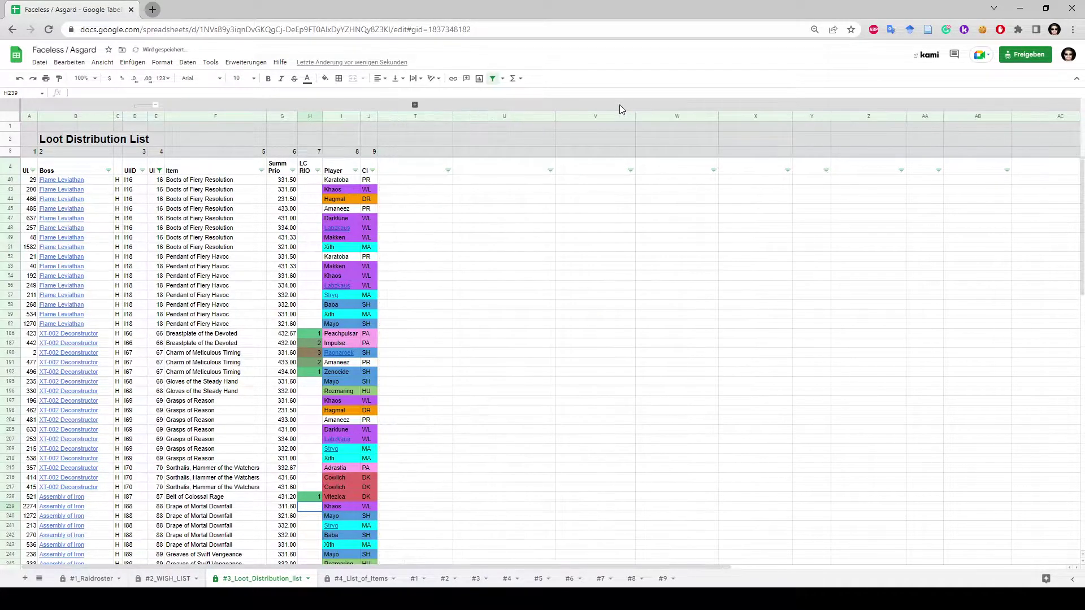
{"action": "left_click", "coordinate": [416, 106]}
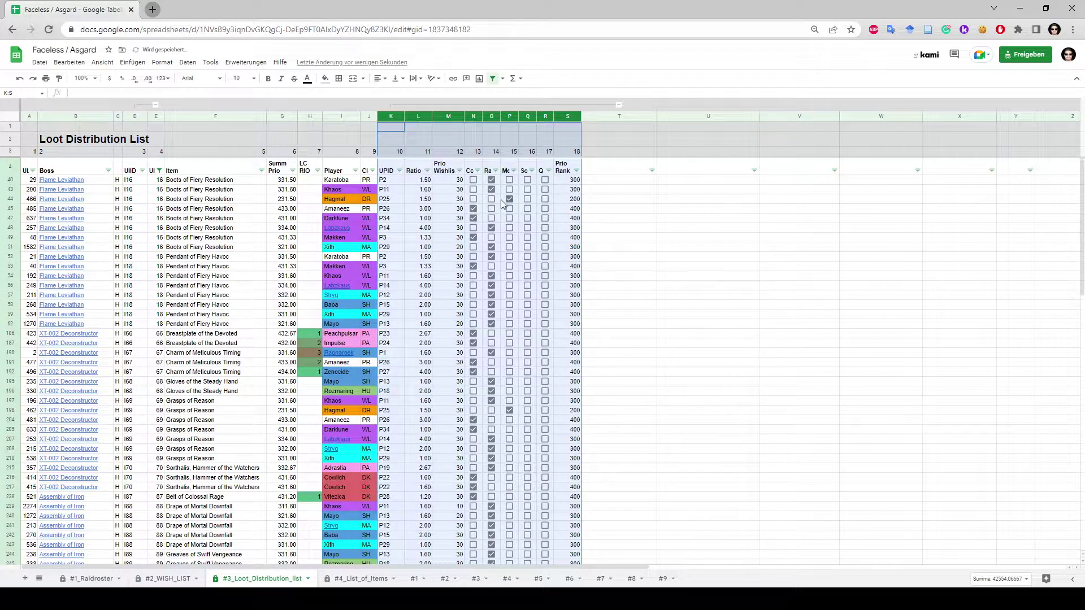
{"action": "left_click", "coordinate": [563, 181]}
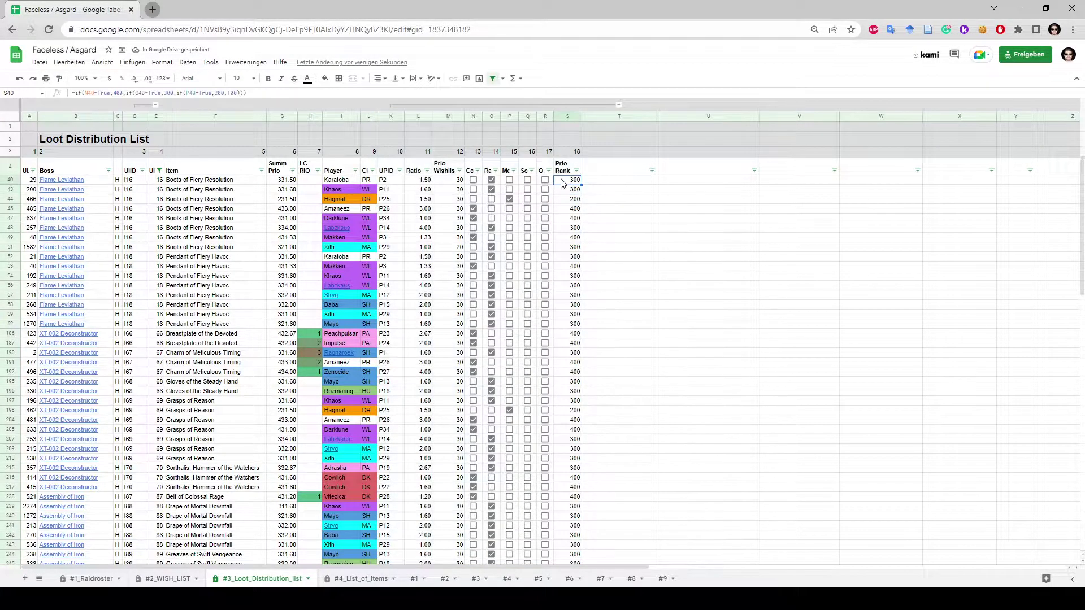
{"action": "left_click", "coordinate": [457, 181]}
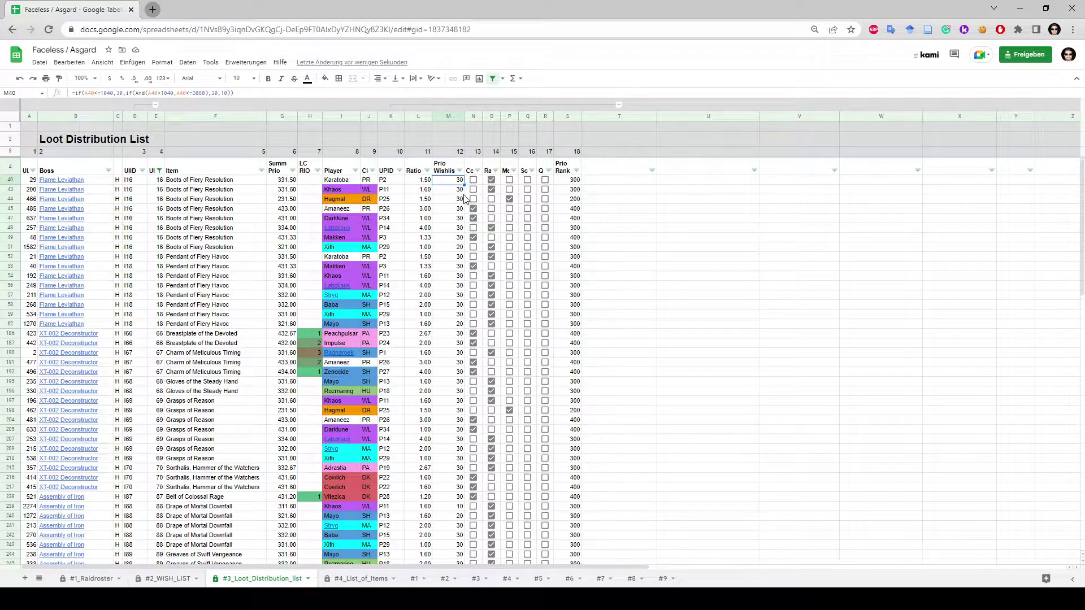
{"action": "double_click", "coordinate": [455, 182]}
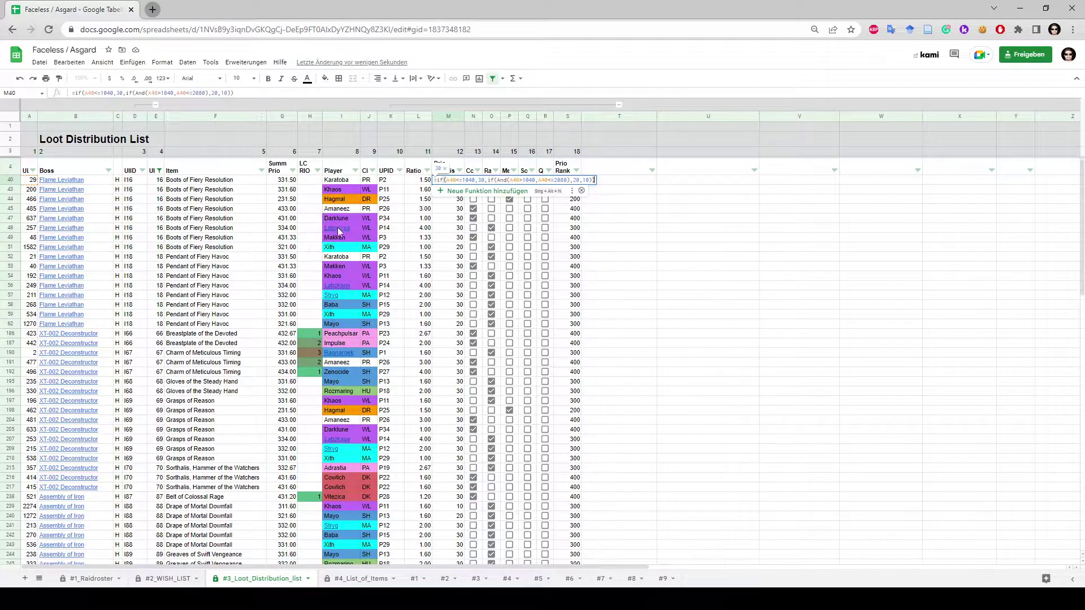
{"action": "key", "text": "Escape"}
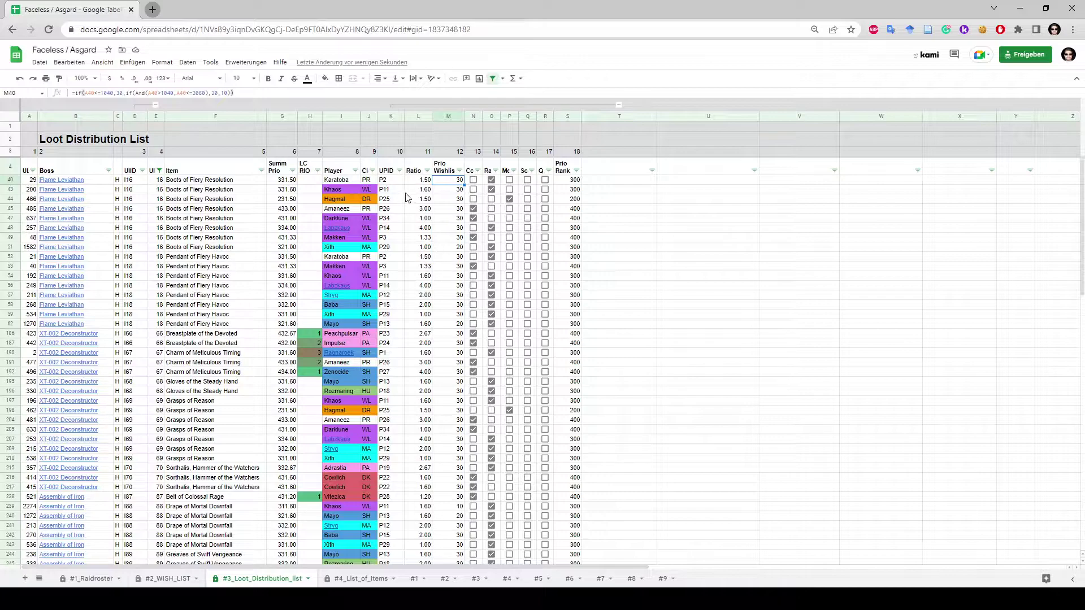
{"action": "left_click", "coordinate": [419, 182]}
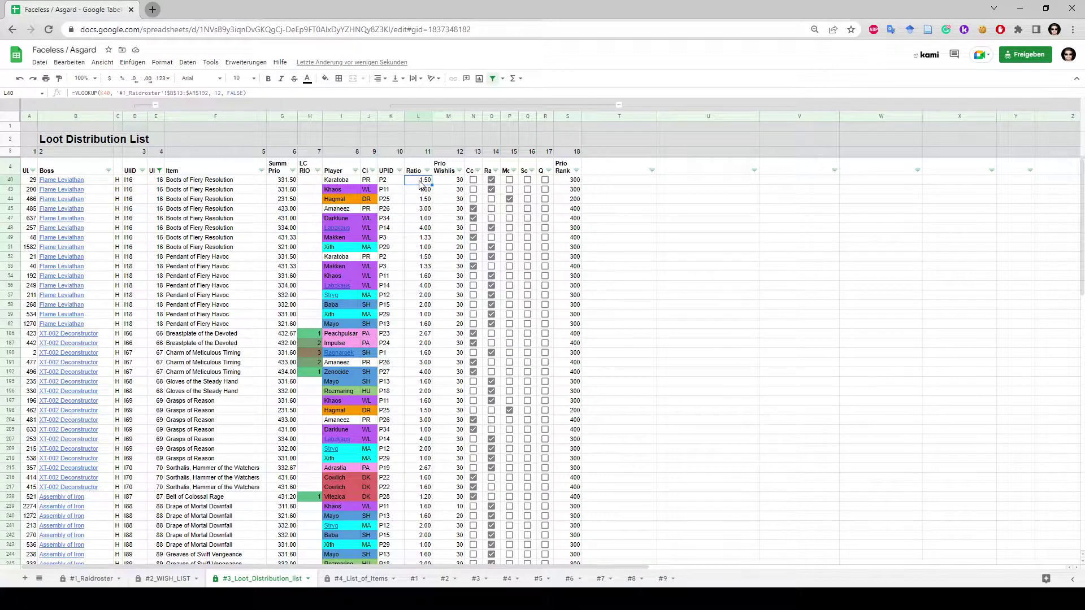
{"action": "left_click", "coordinate": [160, 105]}
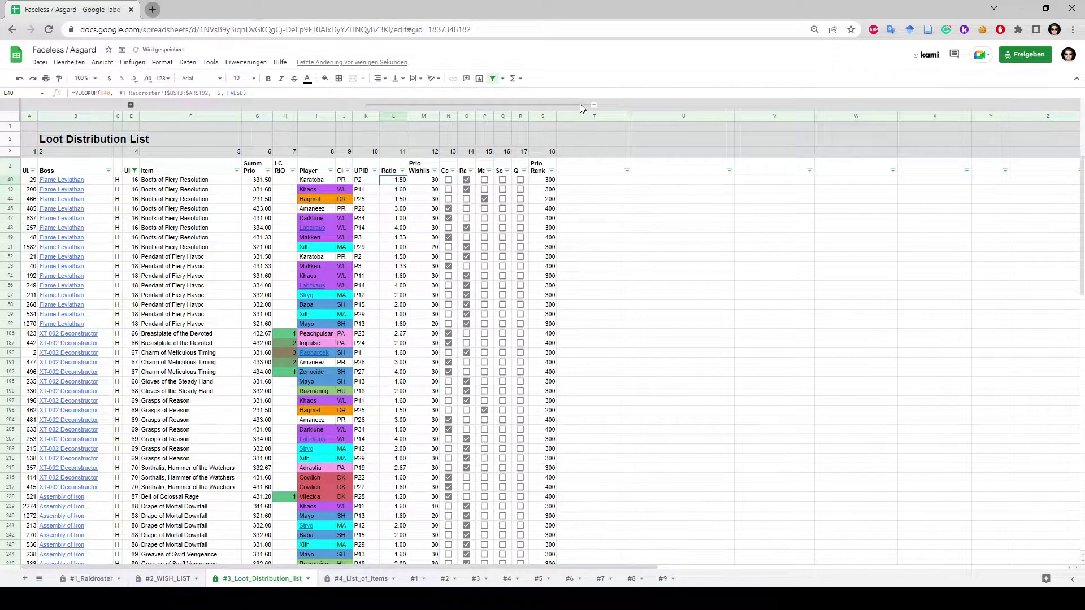
{"action": "left_click", "coordinate": [592, 106]}
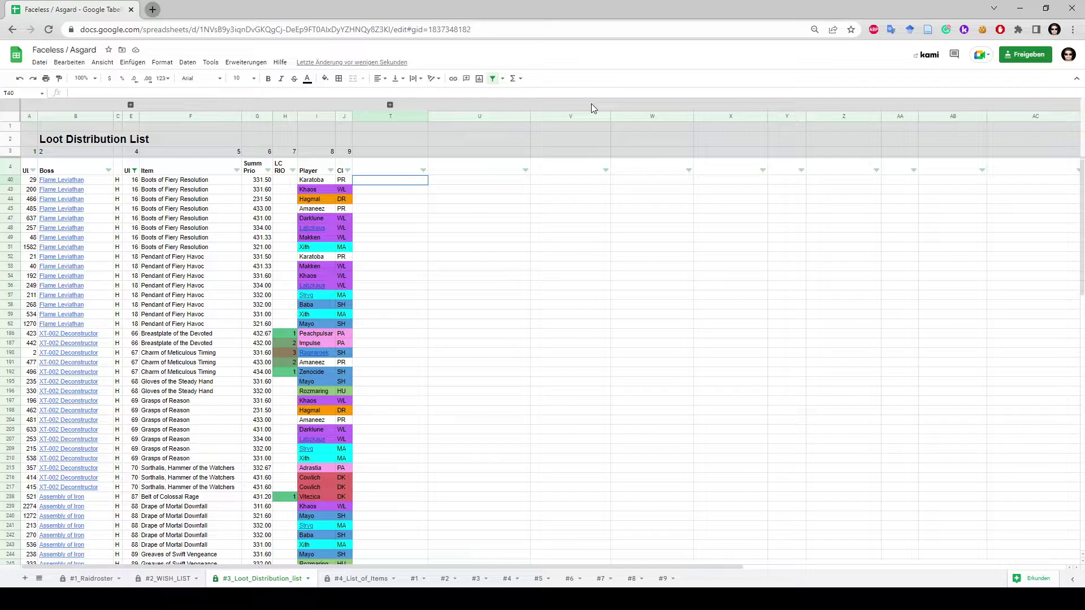
{"action": "left_click", "coordinate": [404, 336]}
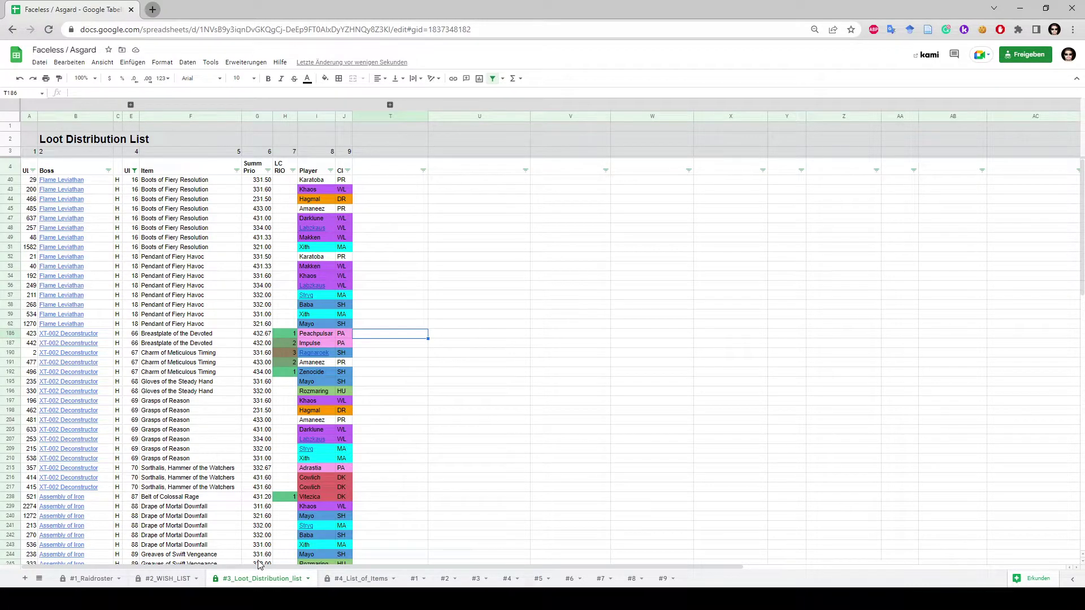
- On the Raid Roster, select raid #1's attendance marks in S13:S29
{"action": "left_click", "coordinate": [92, 579]}
{"action": "scroll", "coordinate": [281, 492], "scroll_direction": "down", "scroll_amount": 1}
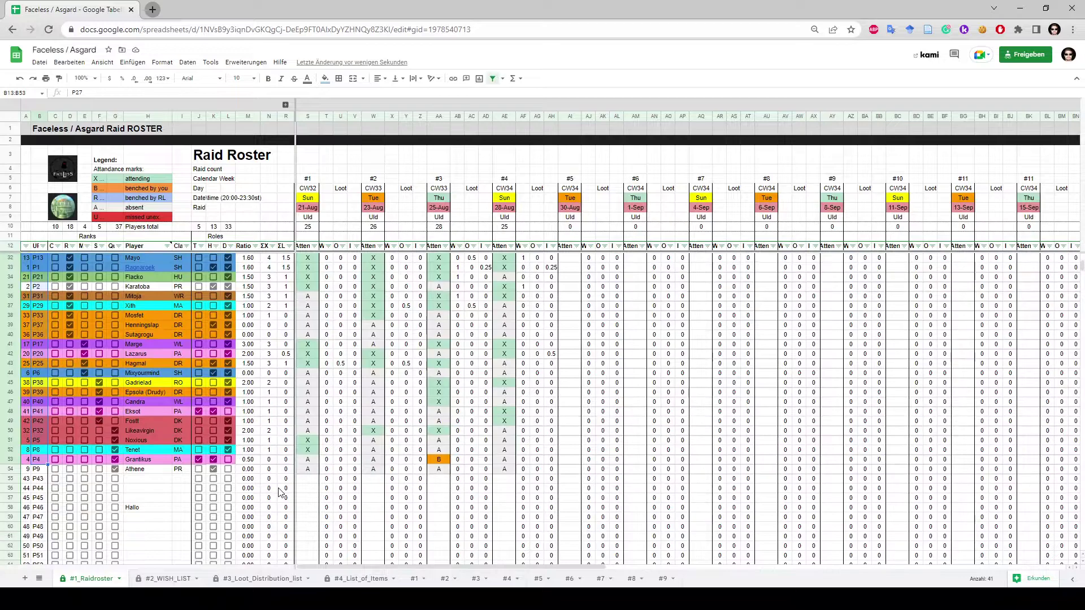
{"action": "scroll", "coordinate": [281, 492], "scroll_direction": "up", "scroll_amount": 6}
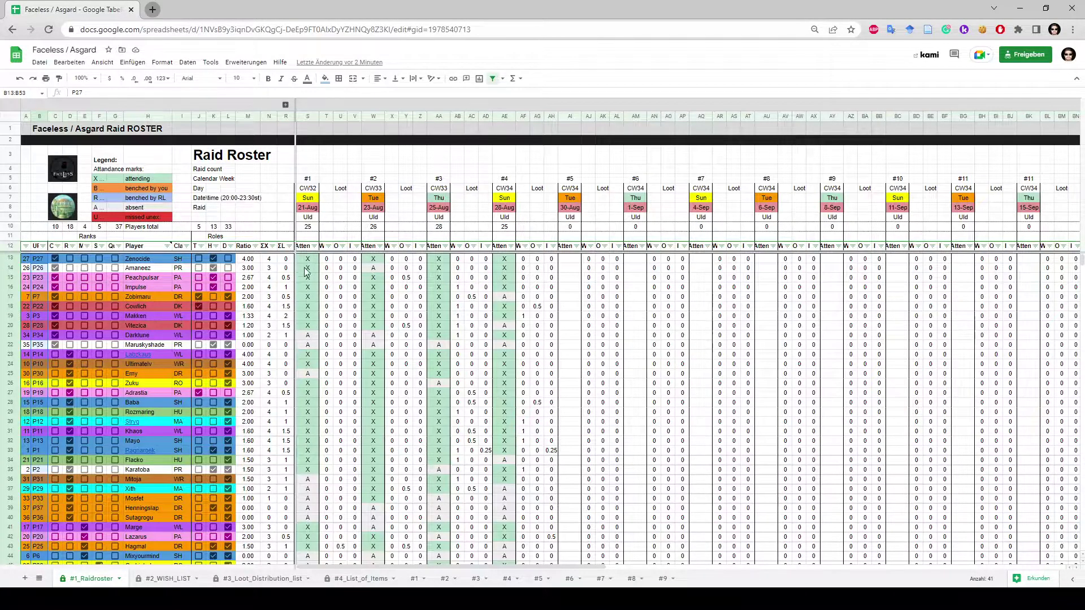
{"action": "left_click_drag", "start_coordinate": [307, 259], "coordinate": [308, 412]}
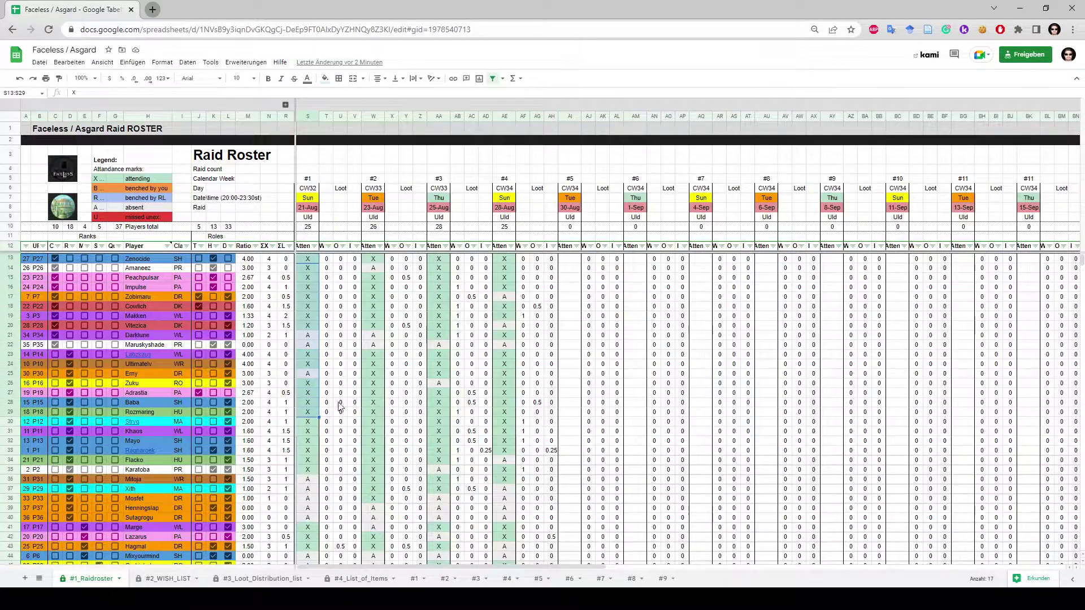
- Enter trial marks X, B, U in raid #5's column AI, then clear AI13:AI16
{"action": "left_click", "coordinate": [567, 258]}
{"action": "type", "text": "X"}
{"action": "key", "text": "Return"}
{"action": "type", "text": "B"}
{"action": "key", "text": "Return"}
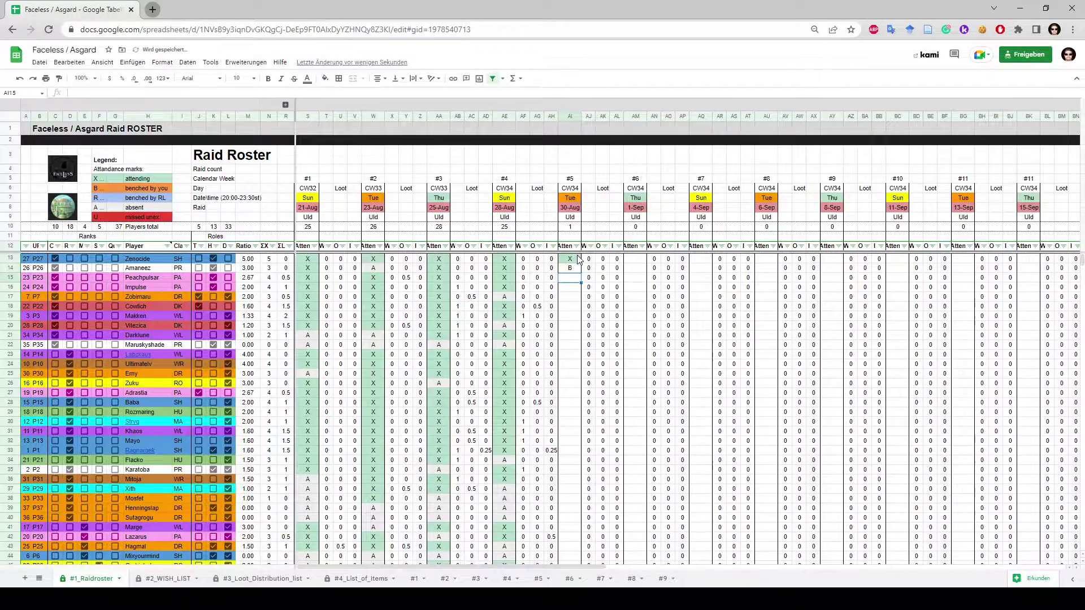
{"action": "type", "text": "U"}
{"action": "key", "text": "Return"}
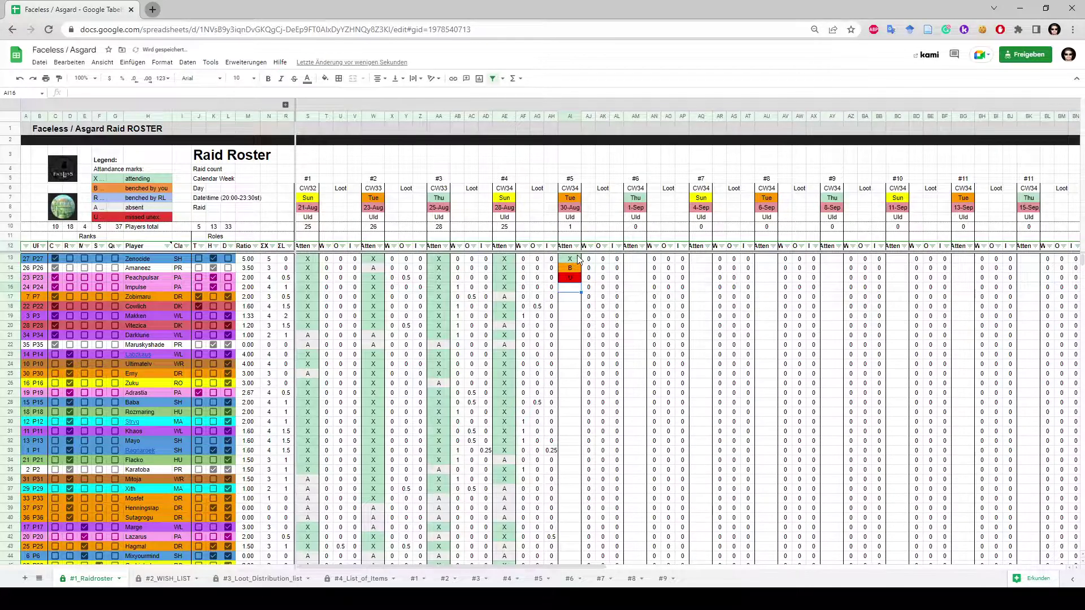
{"action": "left_click_drag", "start_coordinate": [579, 259], "coordinate": [576, 292]}
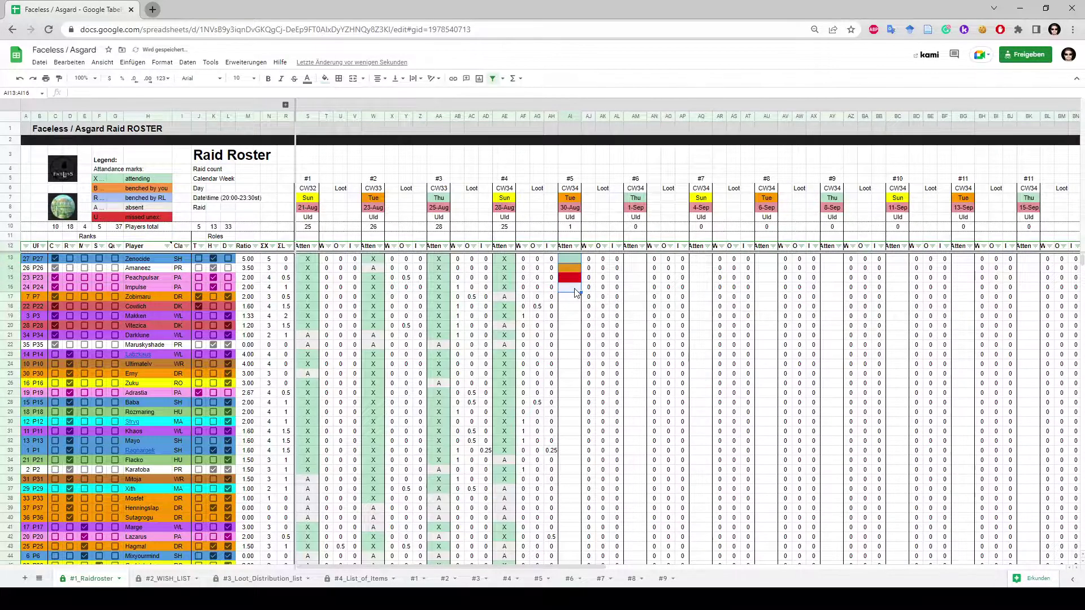
{"action": "key", "text": "Delete"}
{"action": "left_click", "coordinate": [569, 326]}
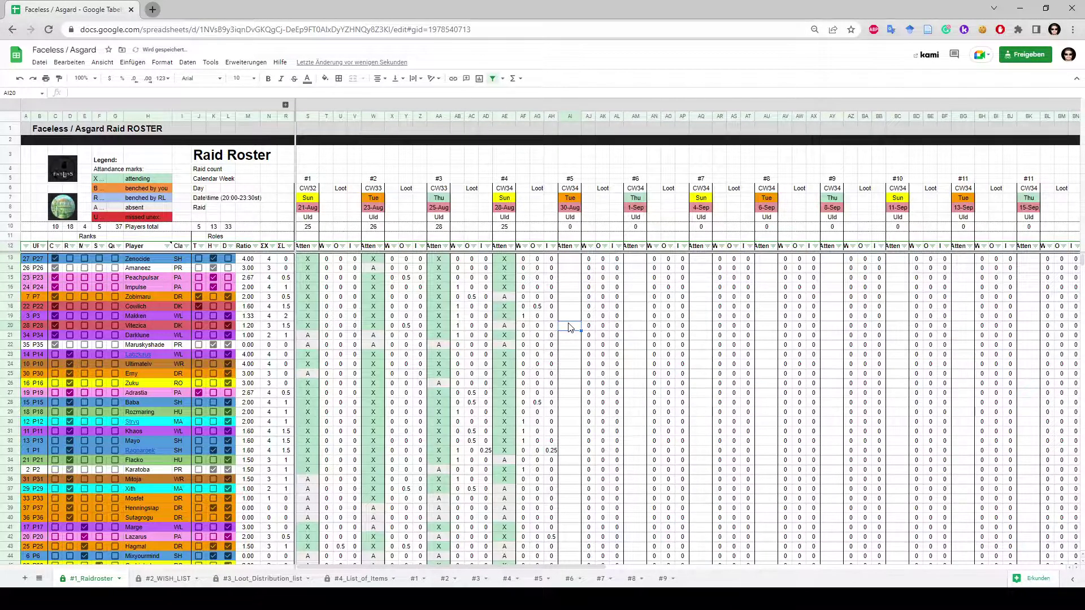